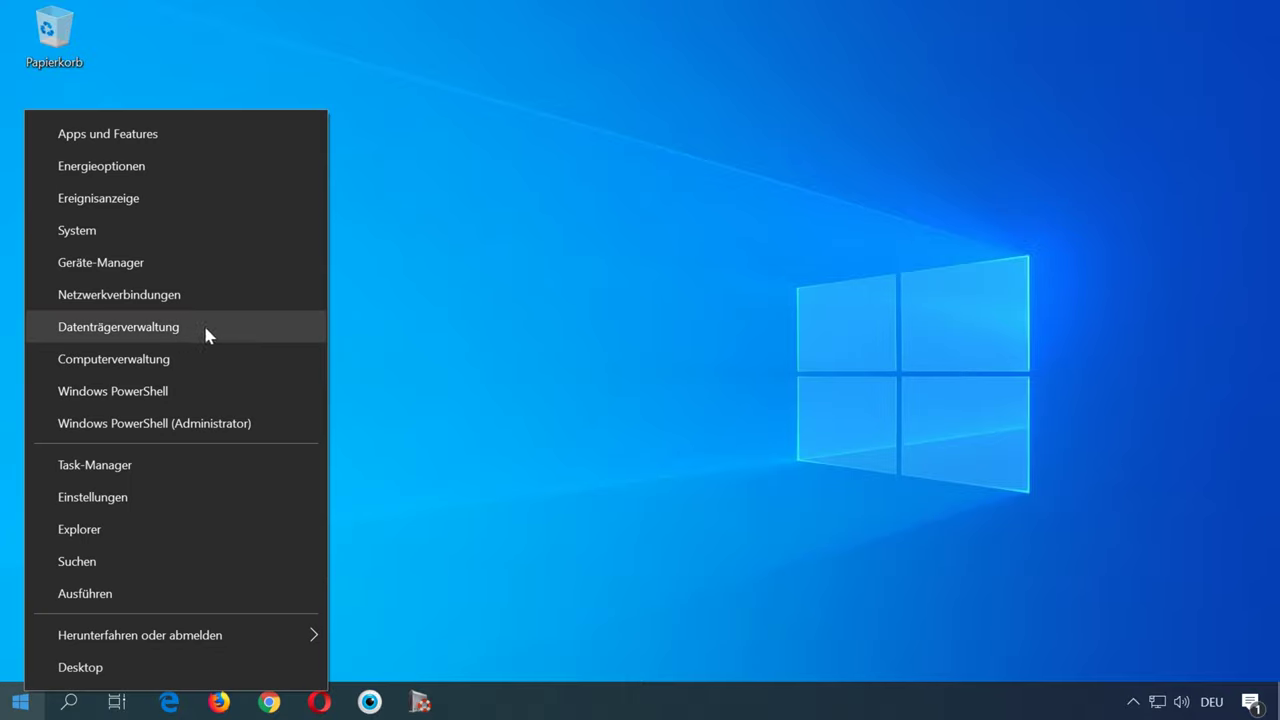
- Open Disk Management in a maximized window and enlarge the graphical disk layout, with the C: partition selected
{"action": "left_click", "coordinate": [205, 333]}
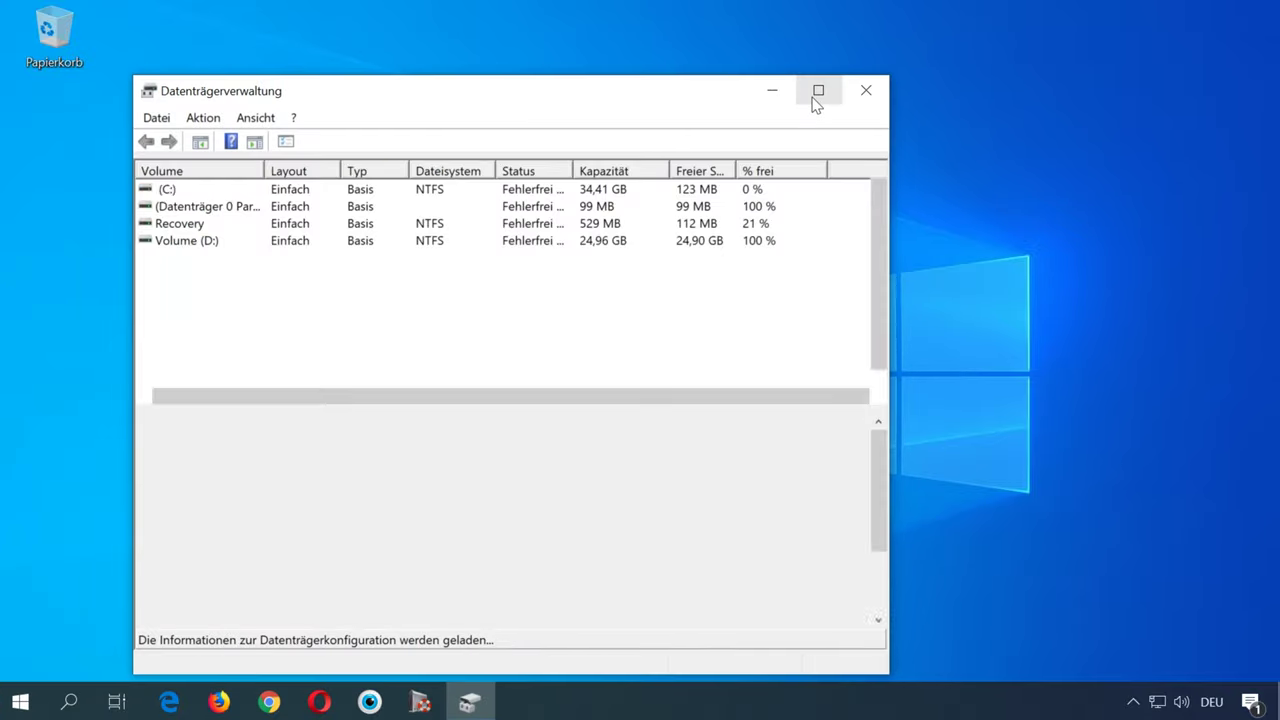
{"action": "left_click", "coordinate": [816, 92]}
{"action": "left_click_drag", "start_coordinate": [783, 322], "coordinate": [777, 213]}
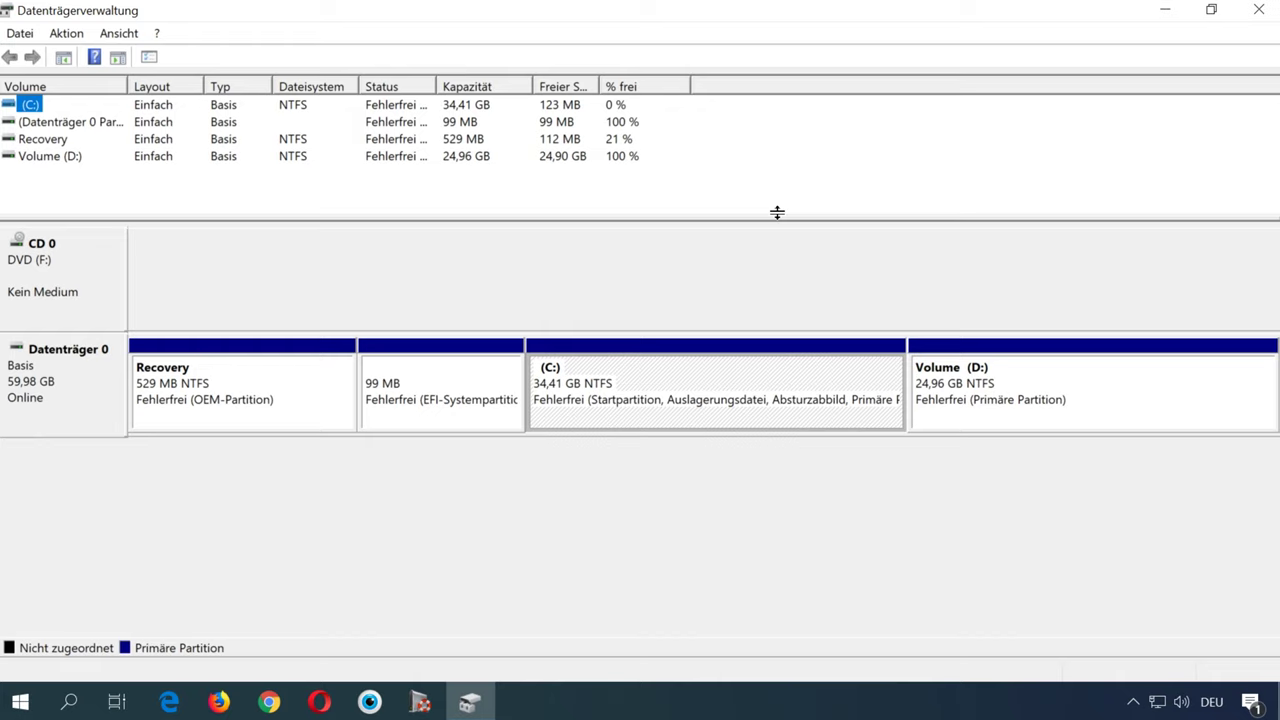
{"action": "left_click", "coordinate": [732, 371]}
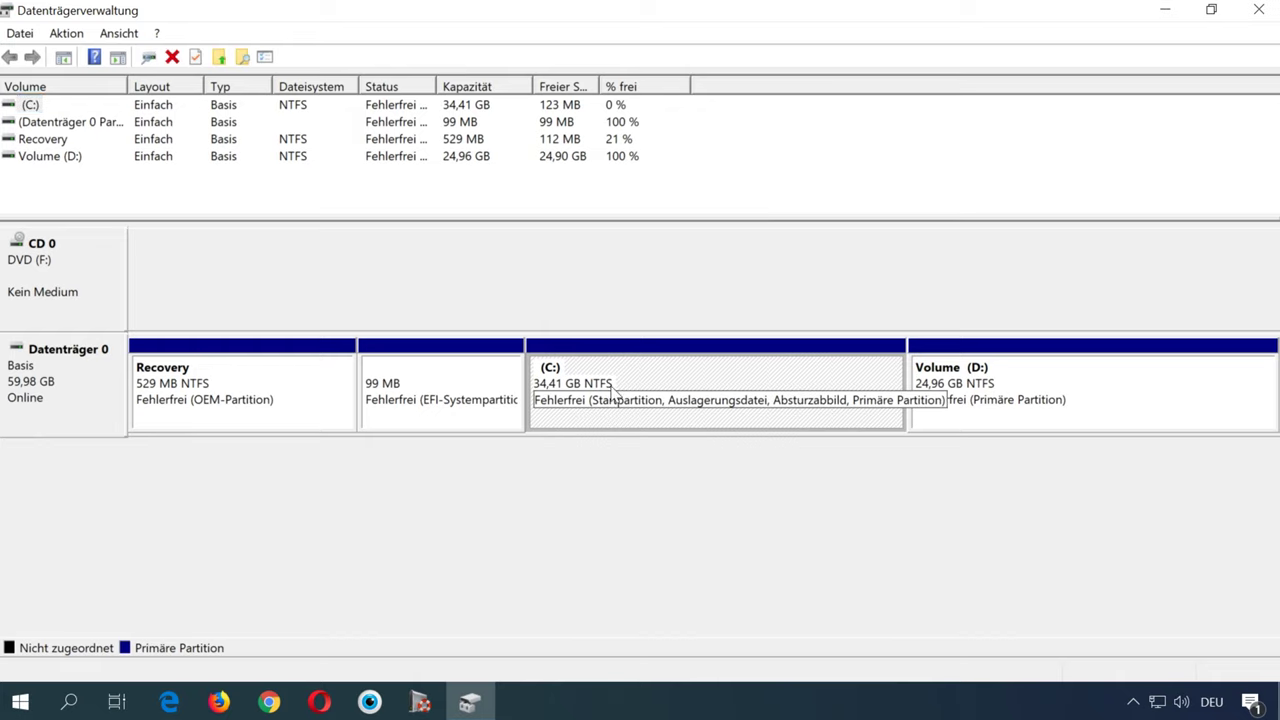
- Delete the D: volume on disk 0 and accept the loss of its data
{"action": "left_click", "coordinate": [1032, 396]}
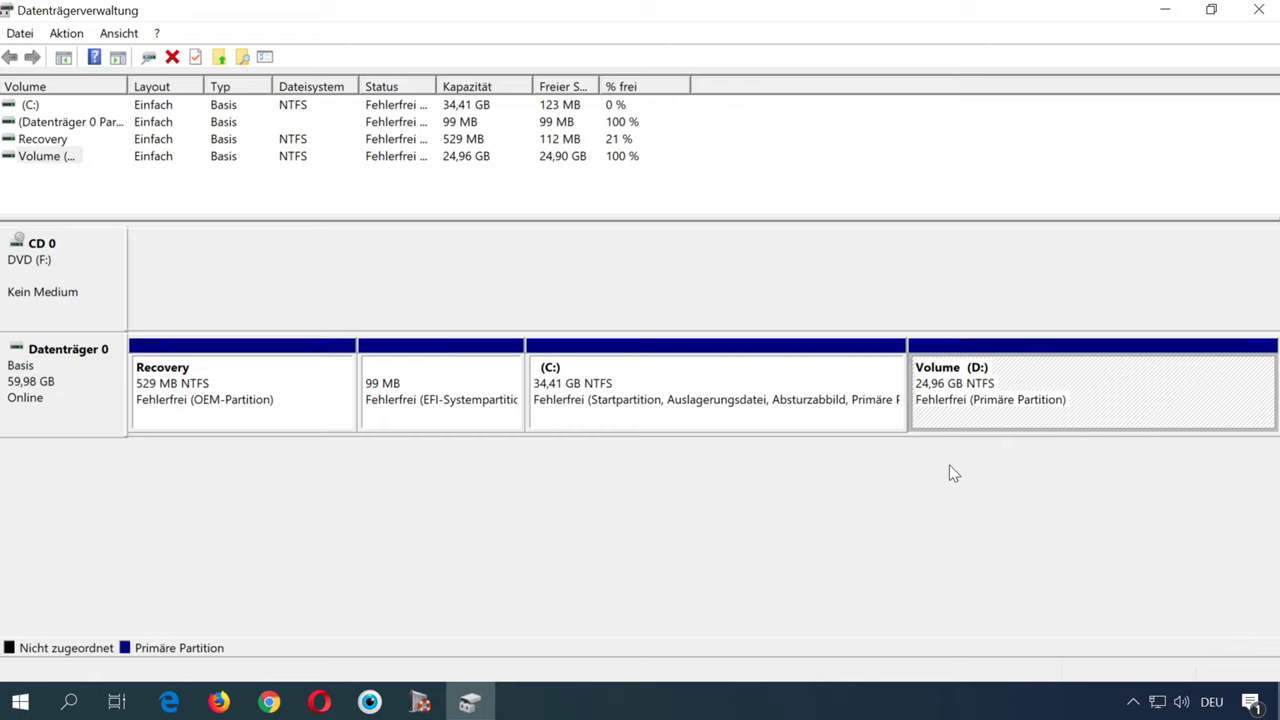
{"action": "right_click", "coordinate": [1036, 390]}
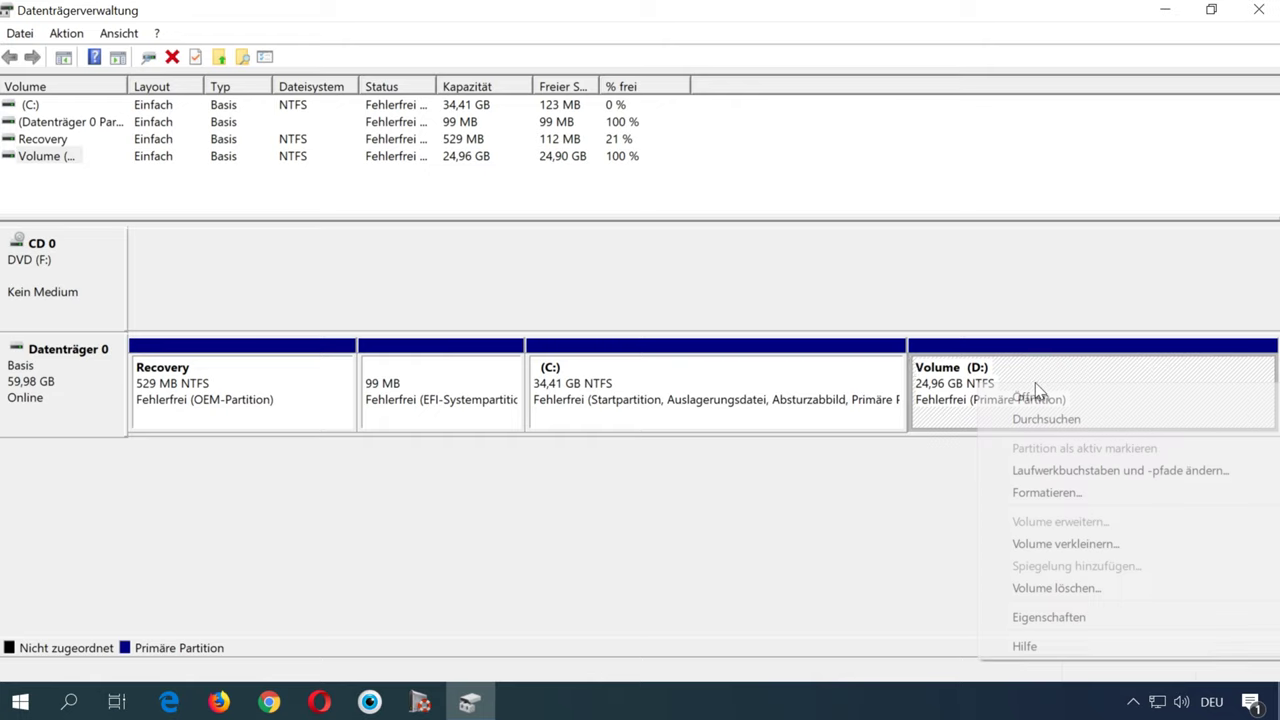
{"action": "left_click", "coordinate": [1075, 588]}
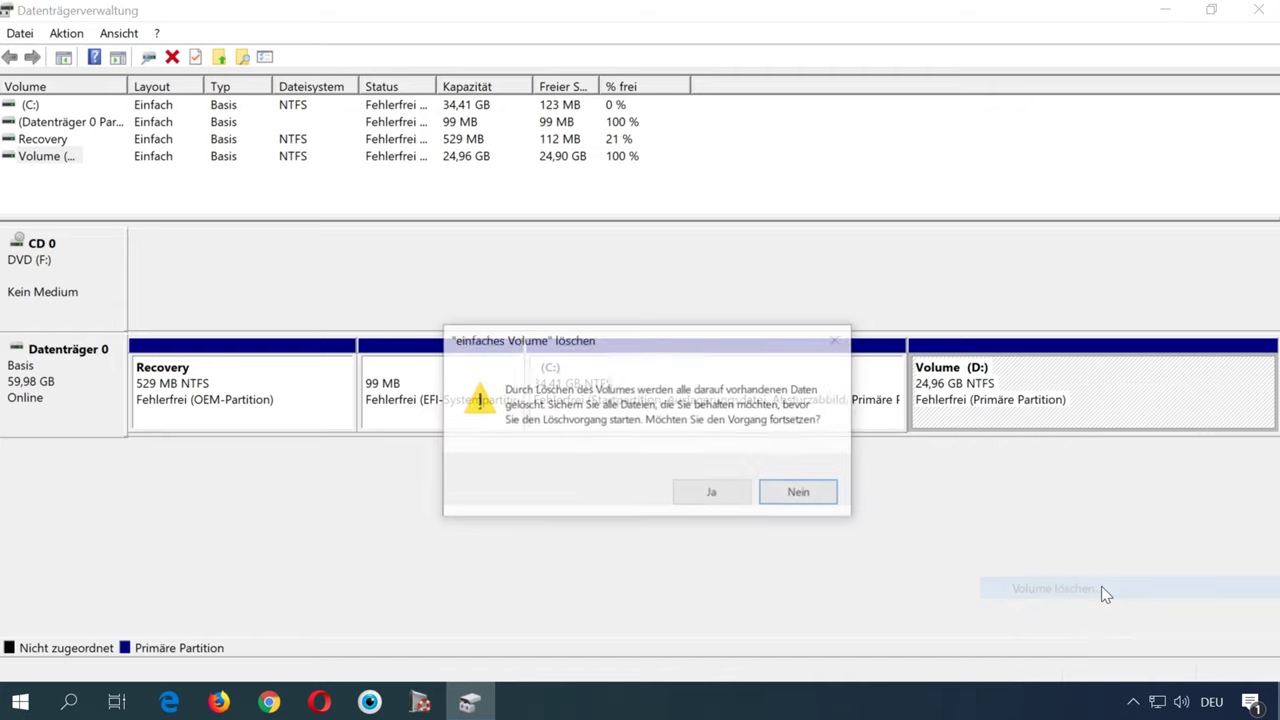
{"action": "left_click", "coordinate": [714, 493]}
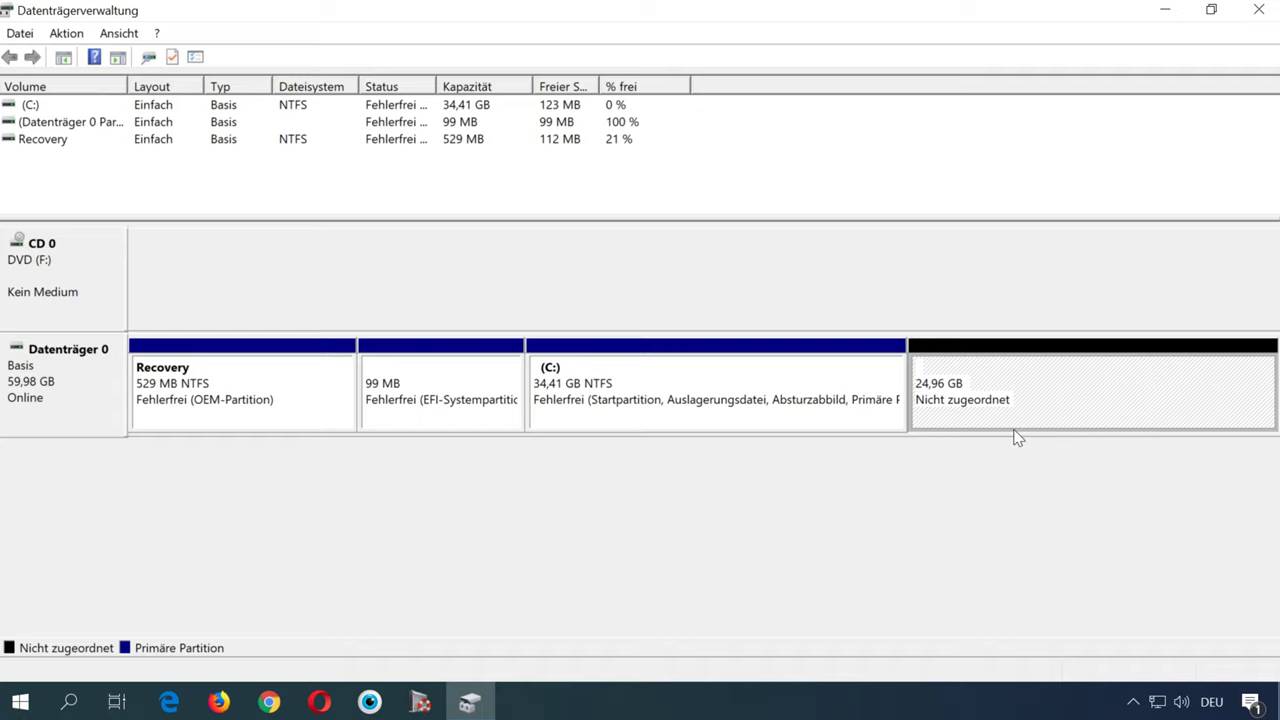
- Extend the C: volume by 5000 MB using the unallocated space on disk 0
{"action": "left_click", "coordinate": [820, 405]}
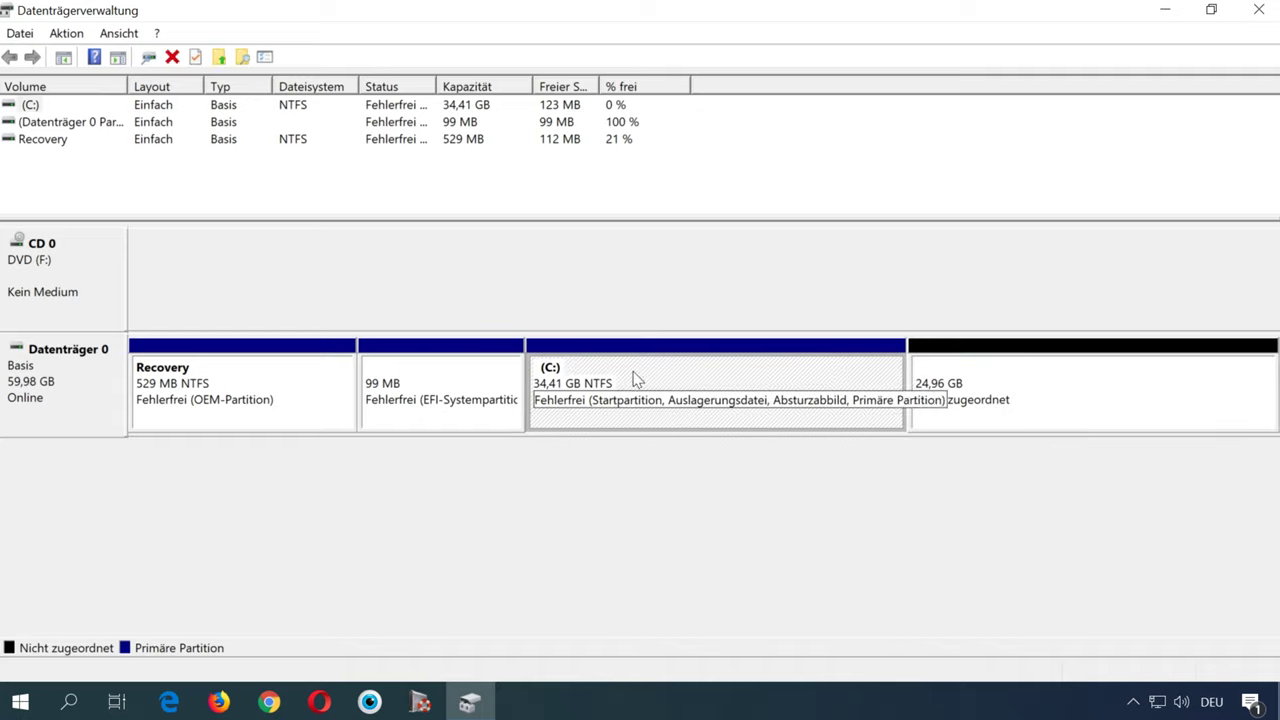
{"action": "right_click", "coordinate": [665, 370]}
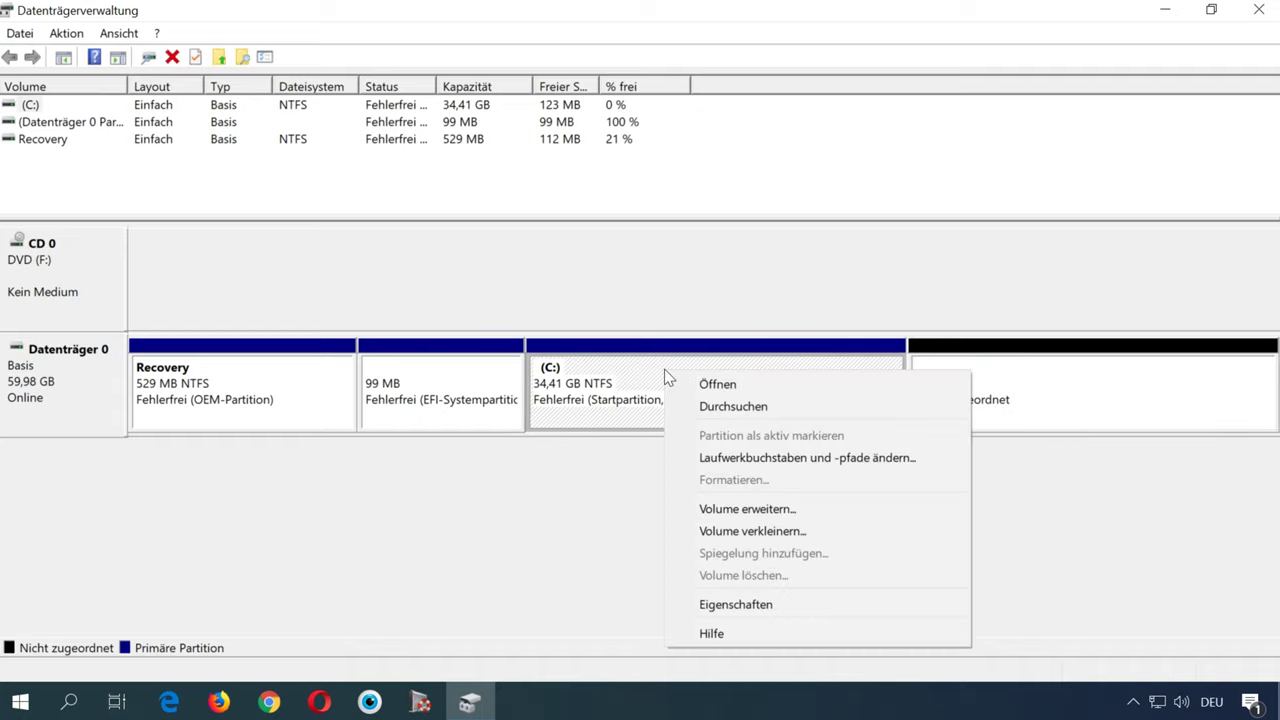
{"action": "left_click", "coordinate": [804, 512]}
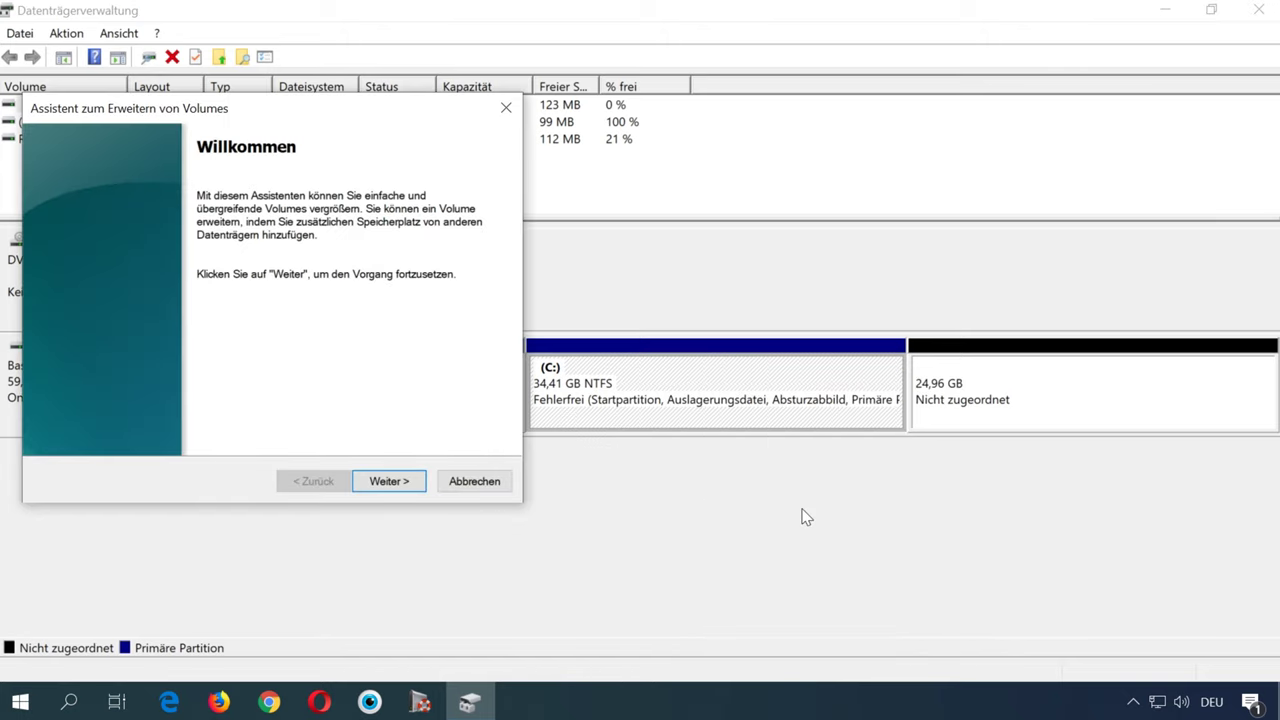
{"action": "left_click", "coordinate": [400, 483]}
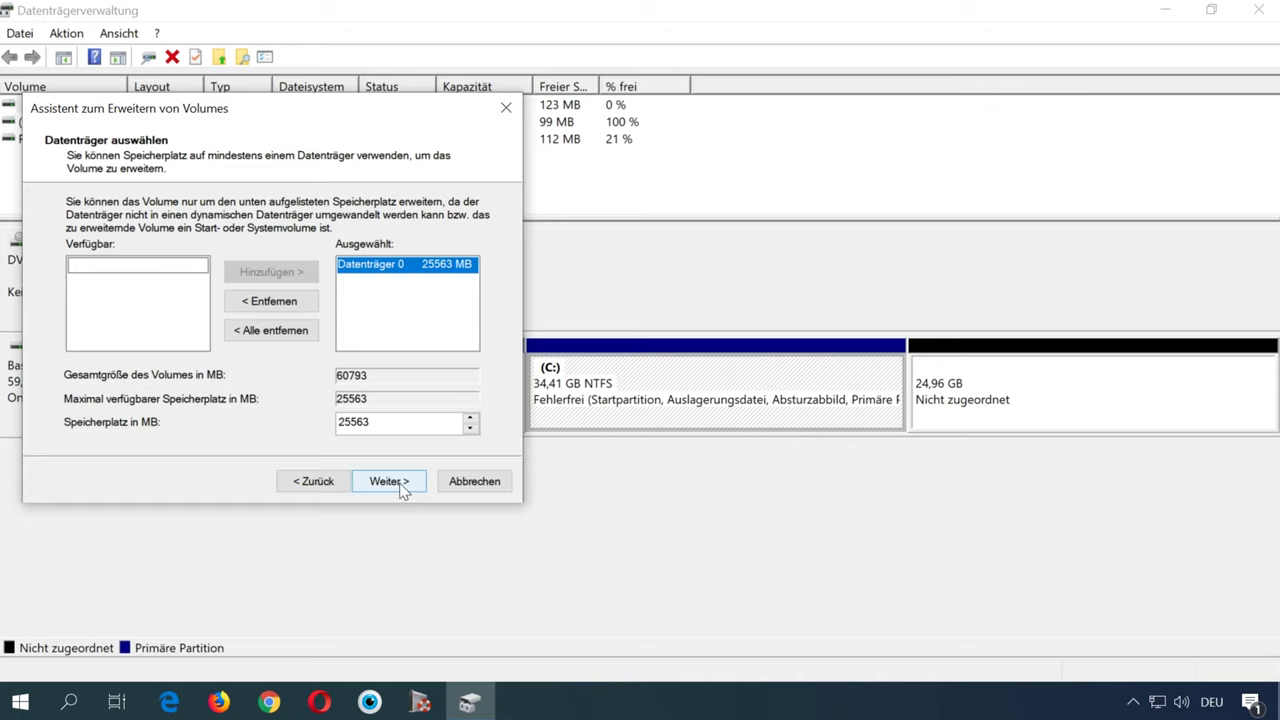
{"action": "double_click", "coordinate": [343, 422]}
{"action": "type", "text": "5"}
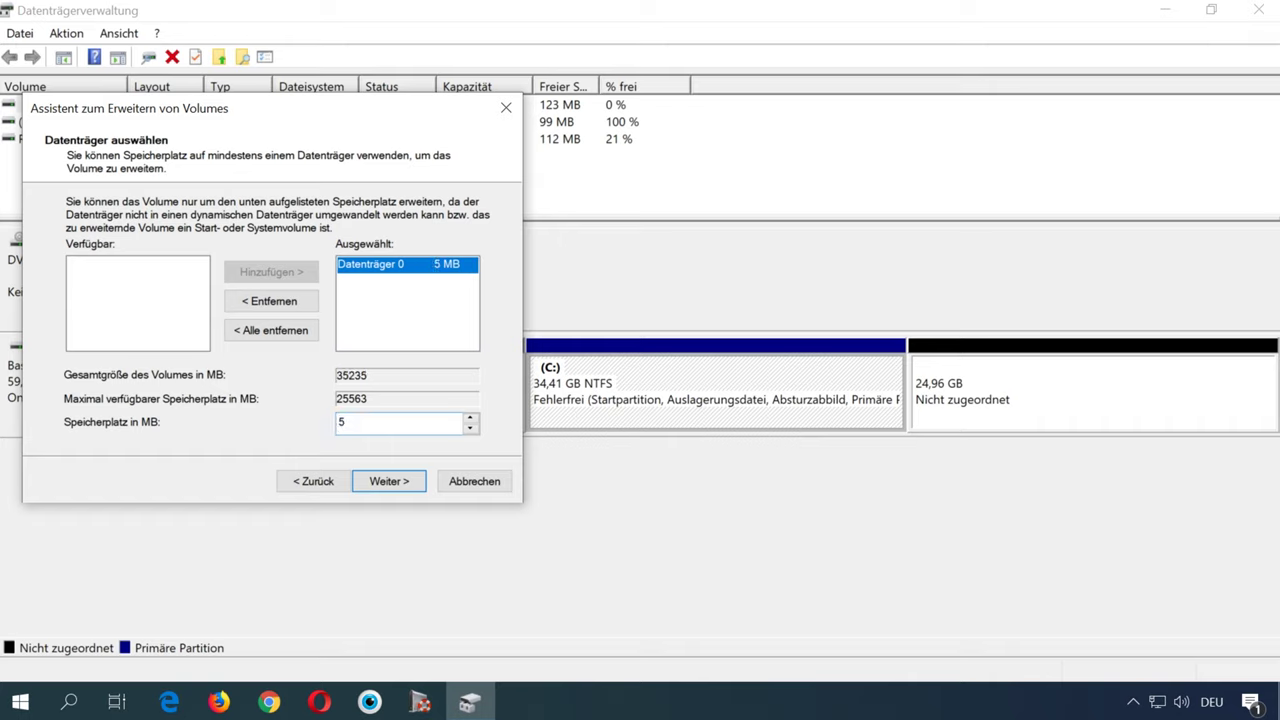
{"action": "type", "text": "0000"}
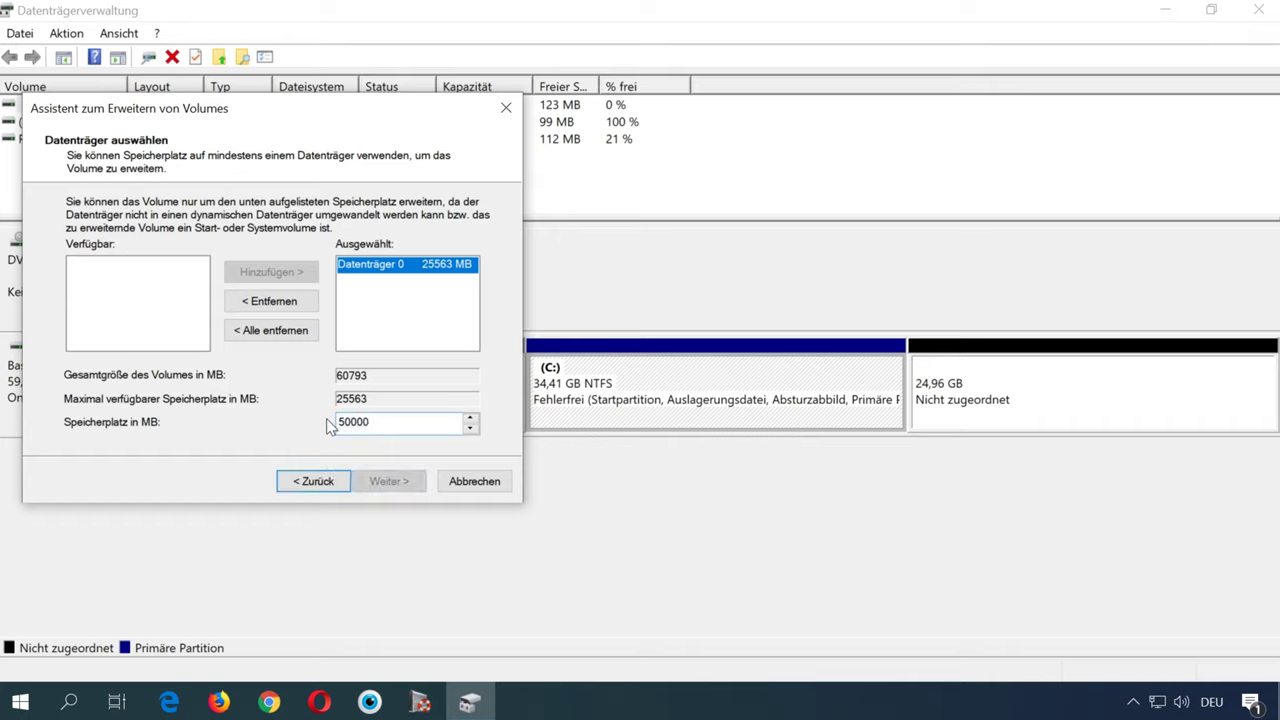
{"action": "key", "text": "BackSpace"}
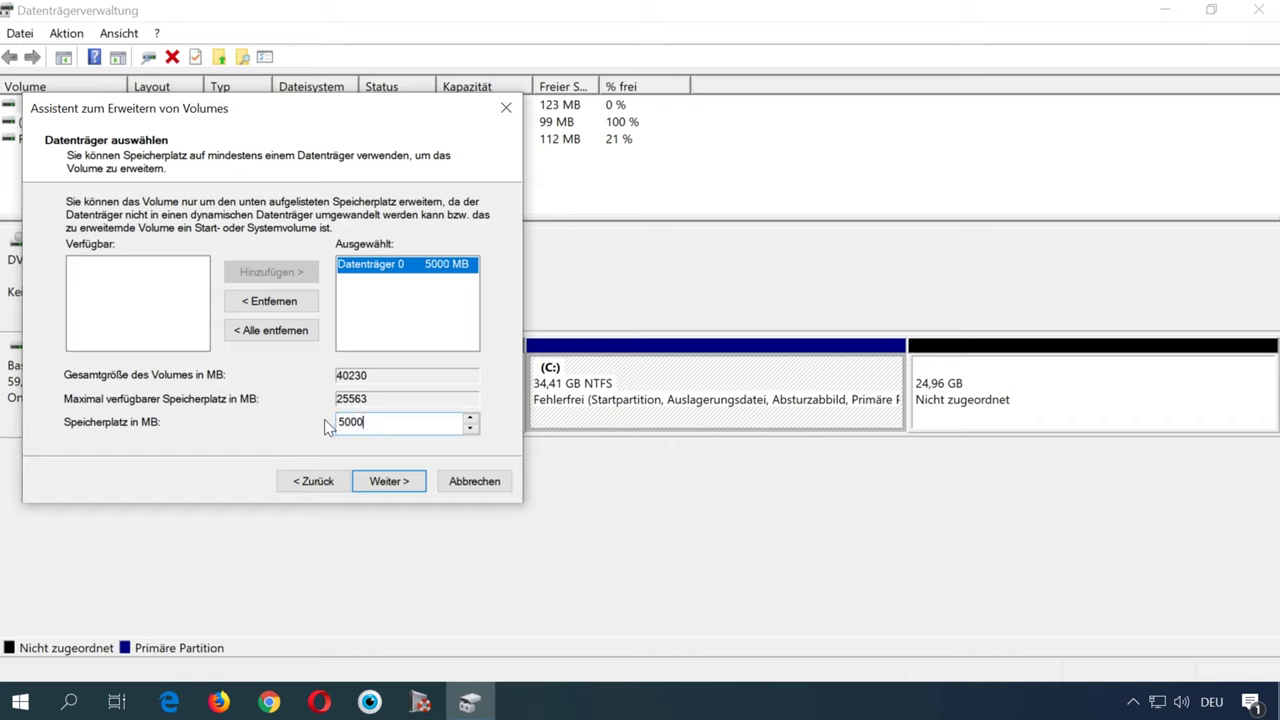
{"action": "left_click", "coordinate": [390, 487]}
{"action": "left_click", "coordinate": [389, 483]}
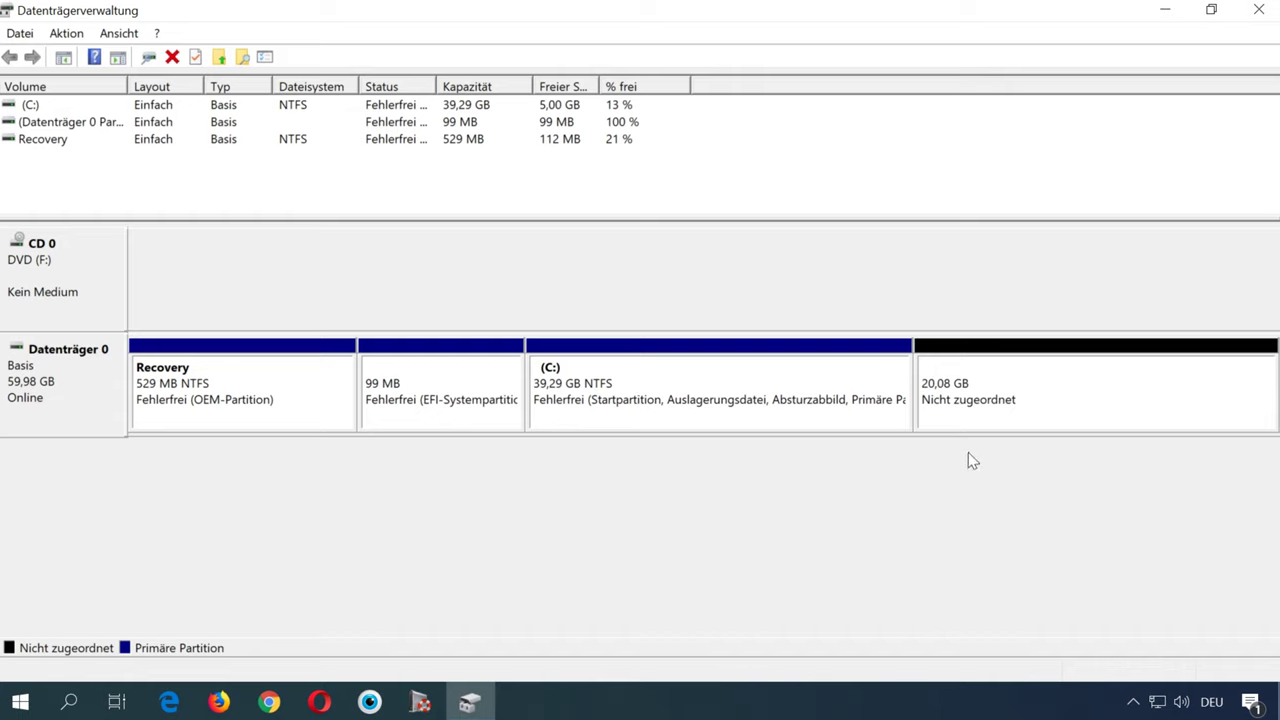
- Begin a new simple volume in the remaining unallocated space, using the full 20563 MB
{"action": "left_click", "coordinate": [1020, 400]}
{"action": "right_click", "coordinate": [996, 378]}
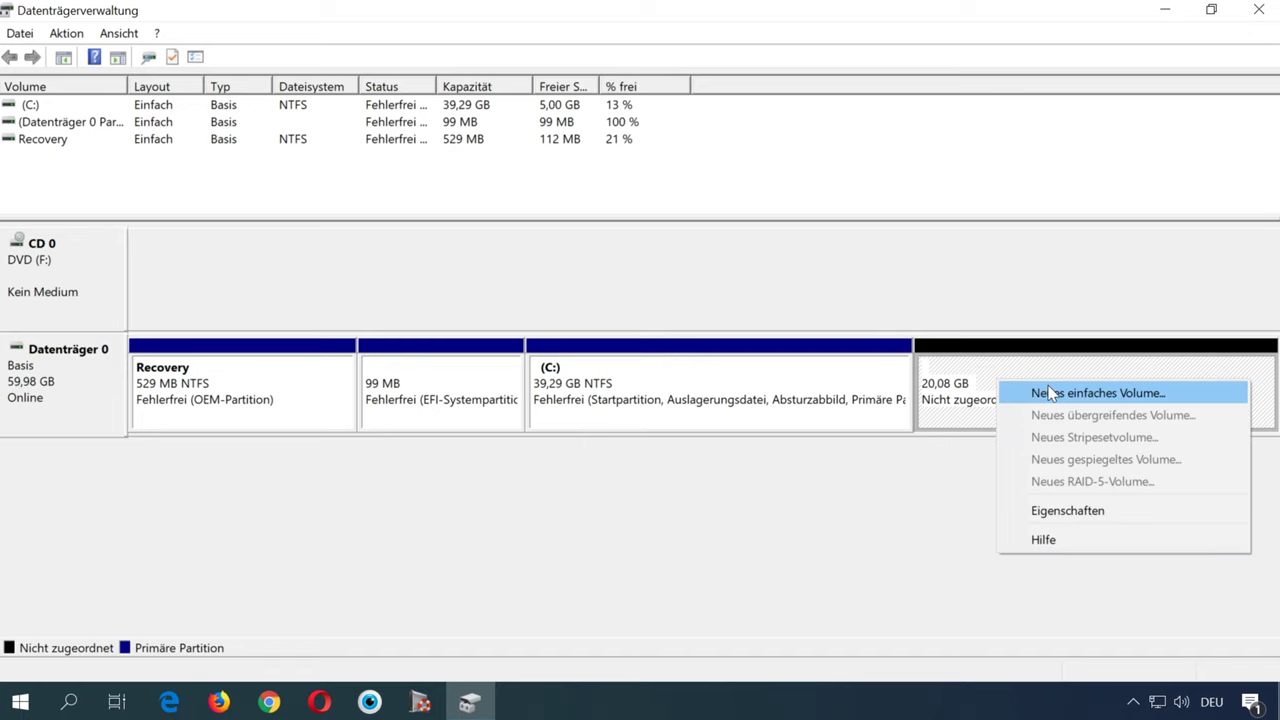
{"action": "left_click", "coordinate": [1193, 393]}
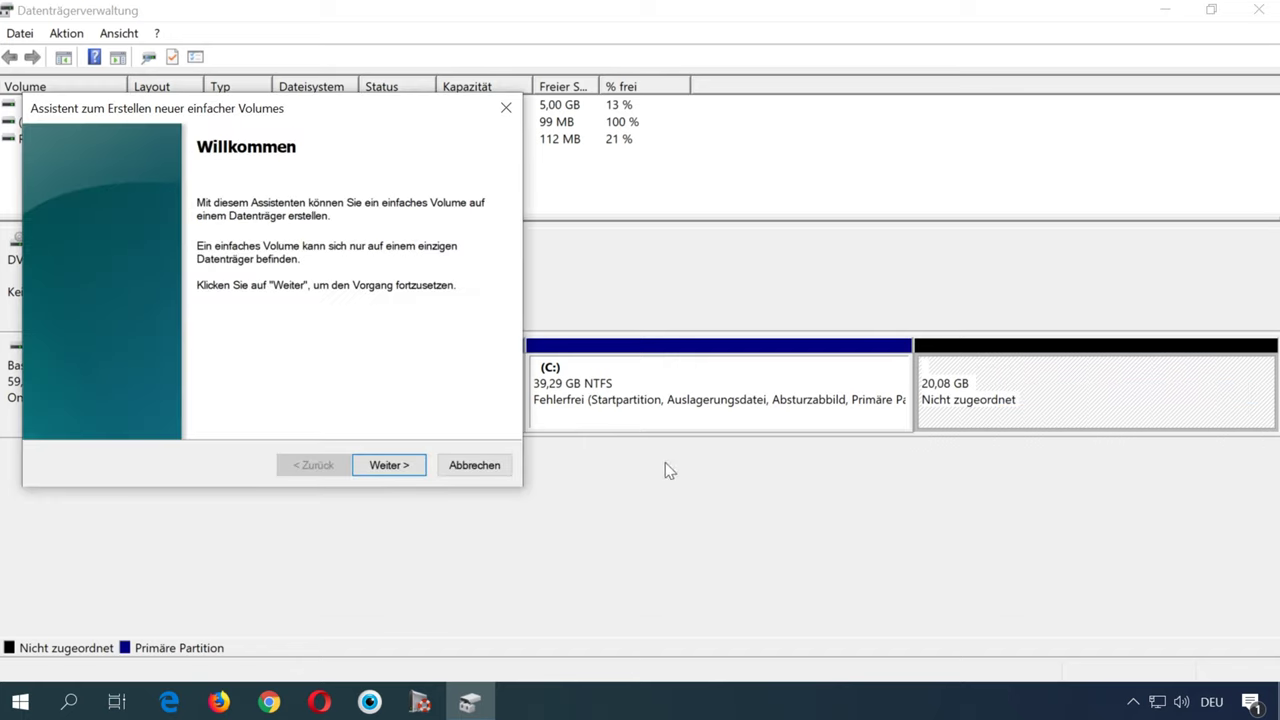
{"action": "left_click", "coordinate": [406, 468]}
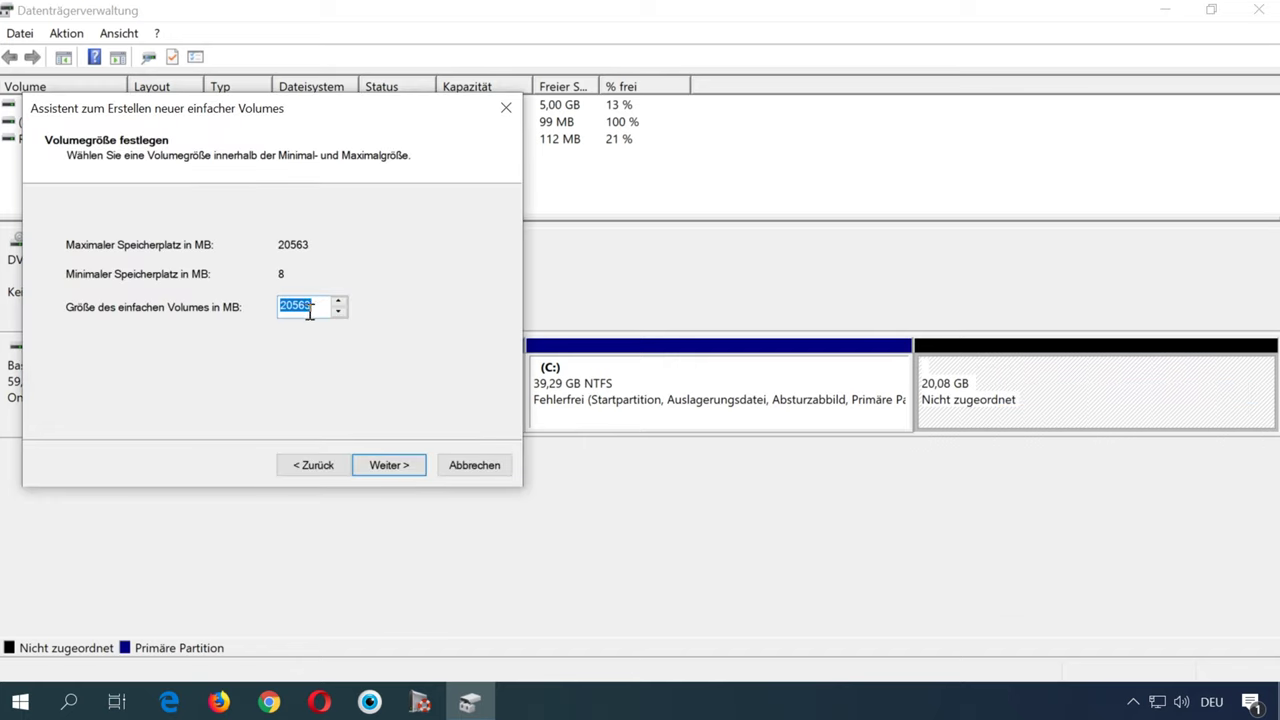
{"action": "left_click", "coordinate": [390, 465]}
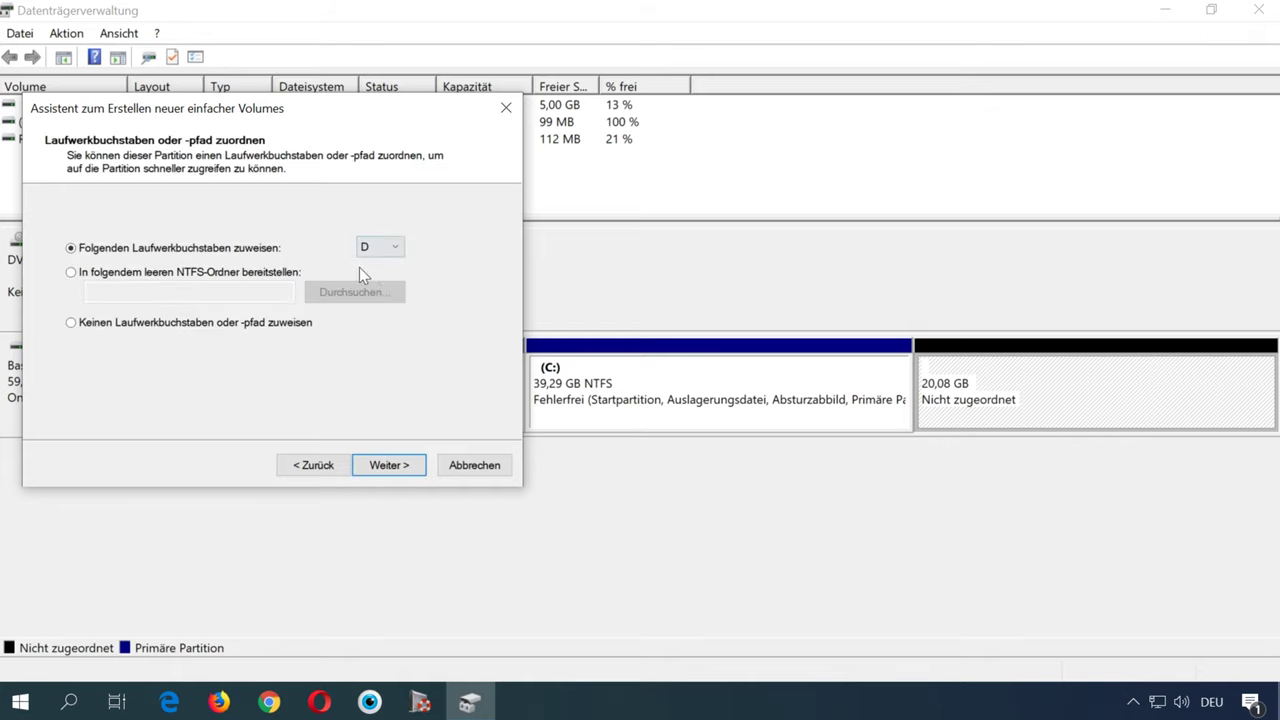
- Assign drive letter D to the new volume and quick-format it as NTFS with the label Volume
{"action": "left_click", "coordinate": [380, 247]}
{"action": "left_click", "coordinate": [380, 289]}
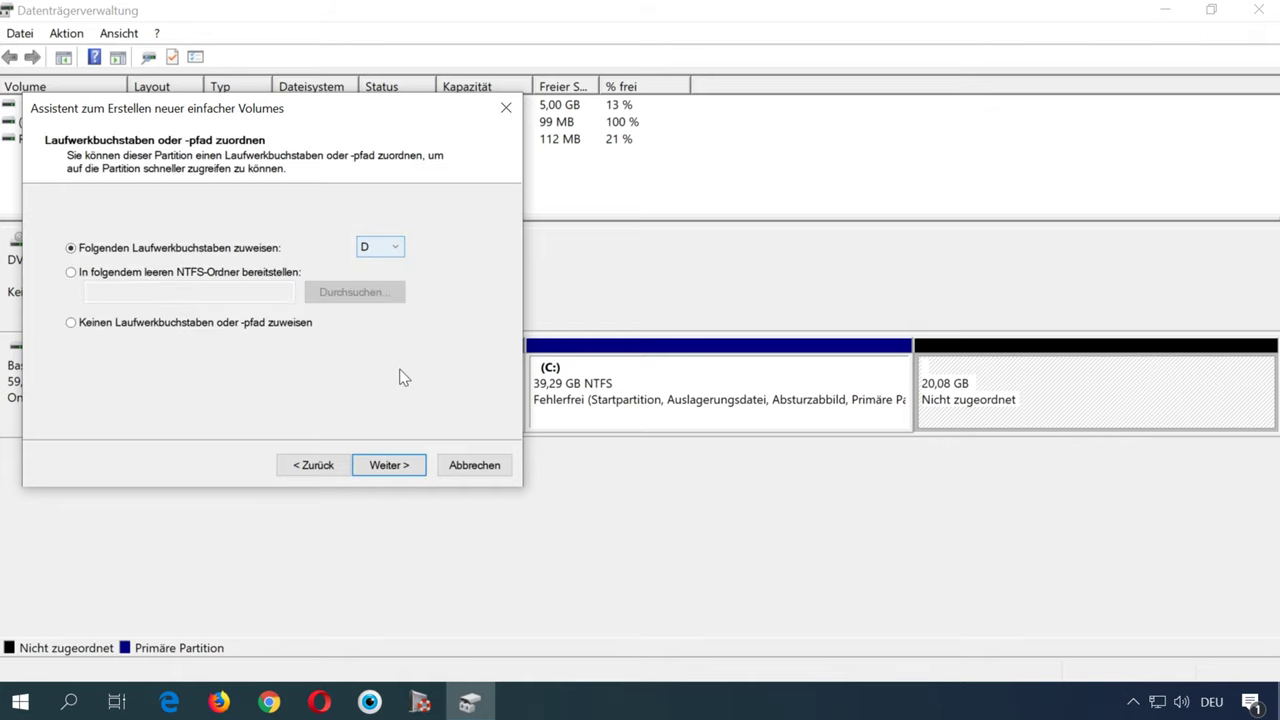
{"action": "left_click", "coordinate": [402, 466]}
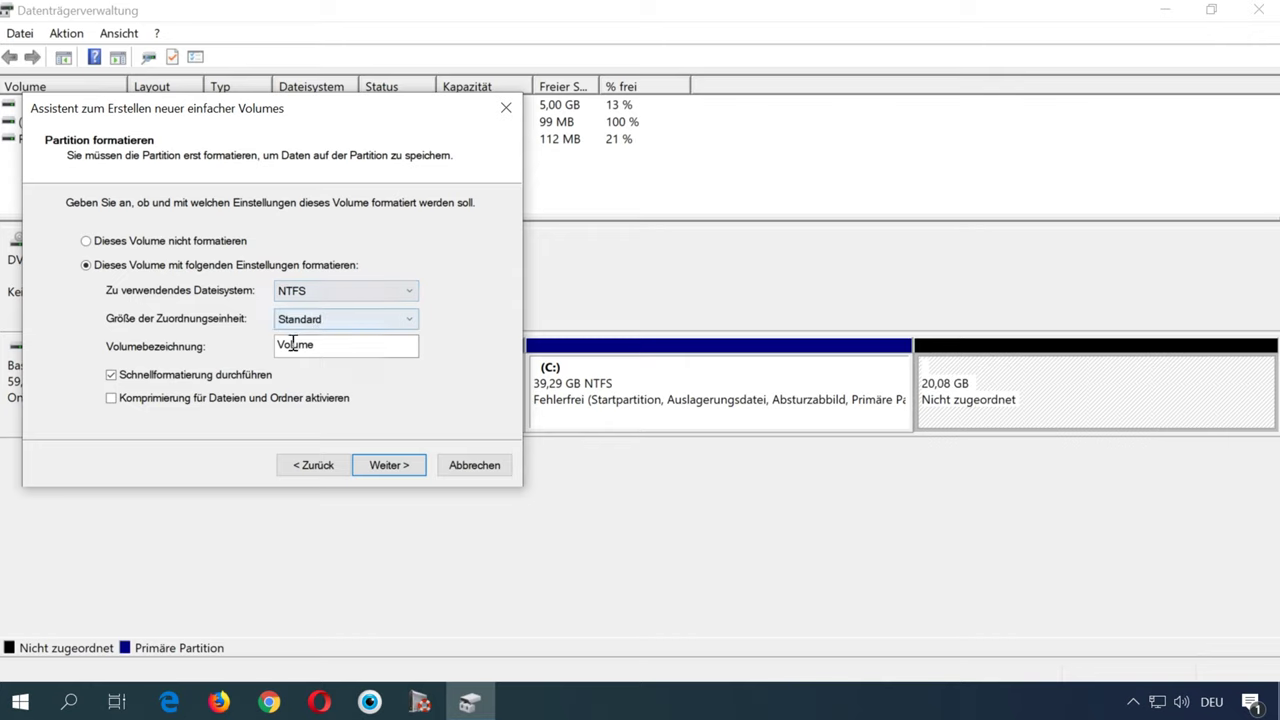
{"action": "left_click", "coordinate": [378, 468]}
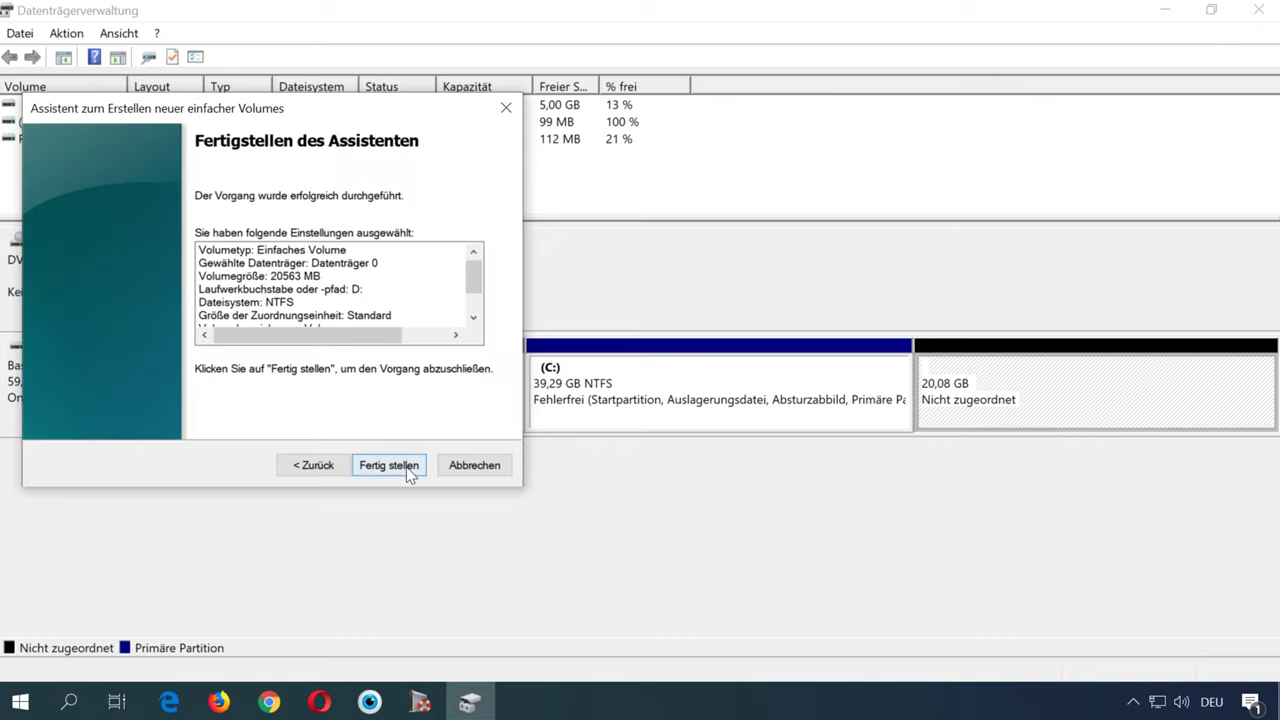
{"action": "left_click", "coordinate": [408, 468]}
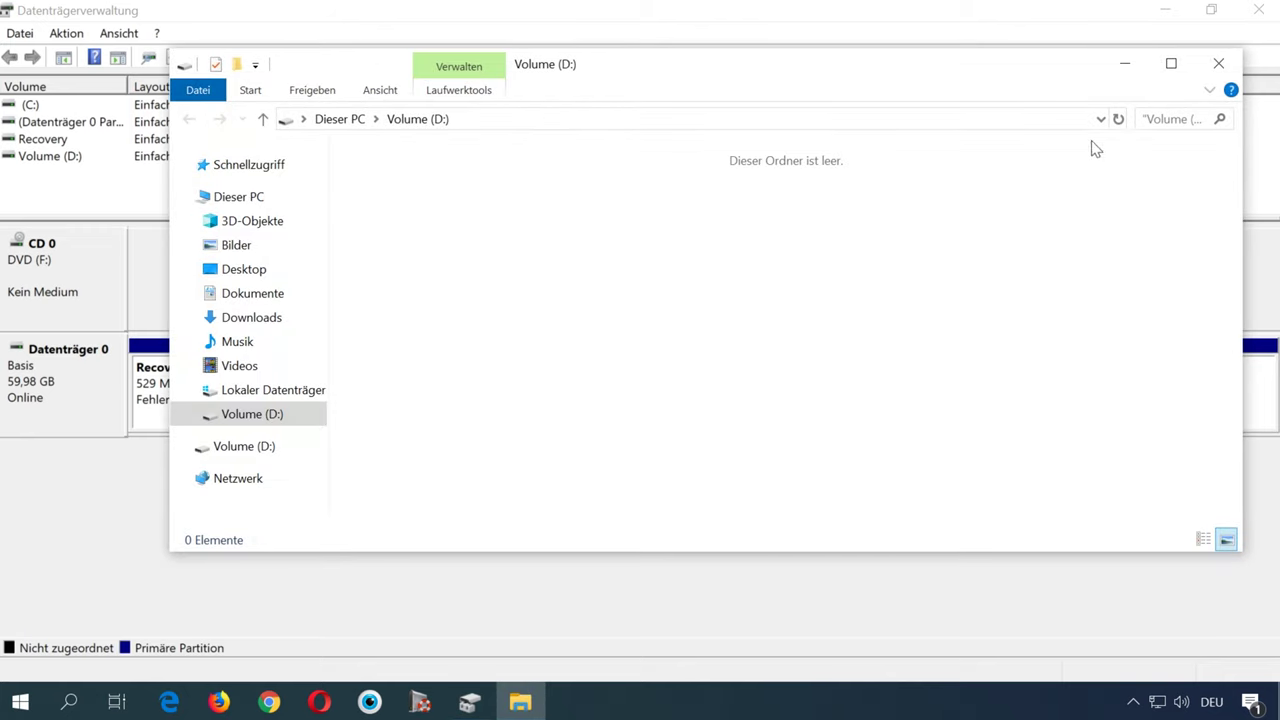
- Close the new drive's folder window and review the D: and C: partitions in the disk layout
{"action": "left_click", "coordinate": [1220, 63]}
{"action": "left_click", "coordinate": [1005, 400]}
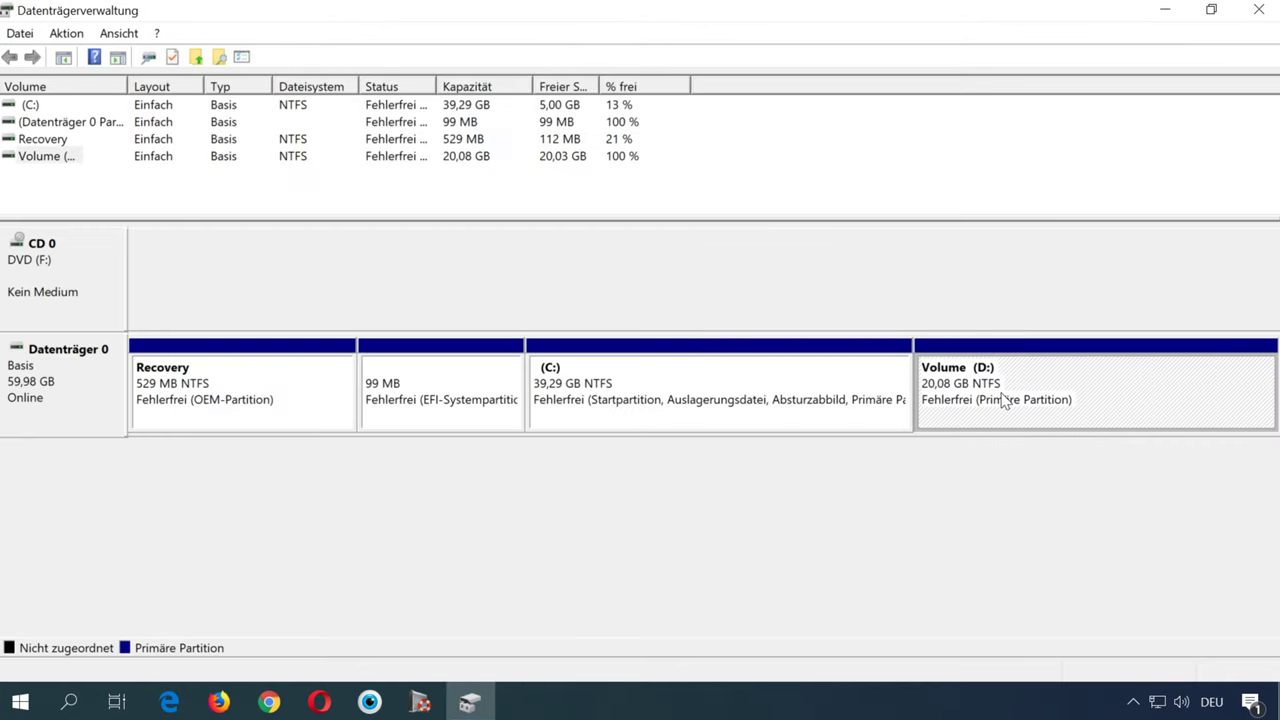
{"action": "left_click", "coordinate": [788, 373]}
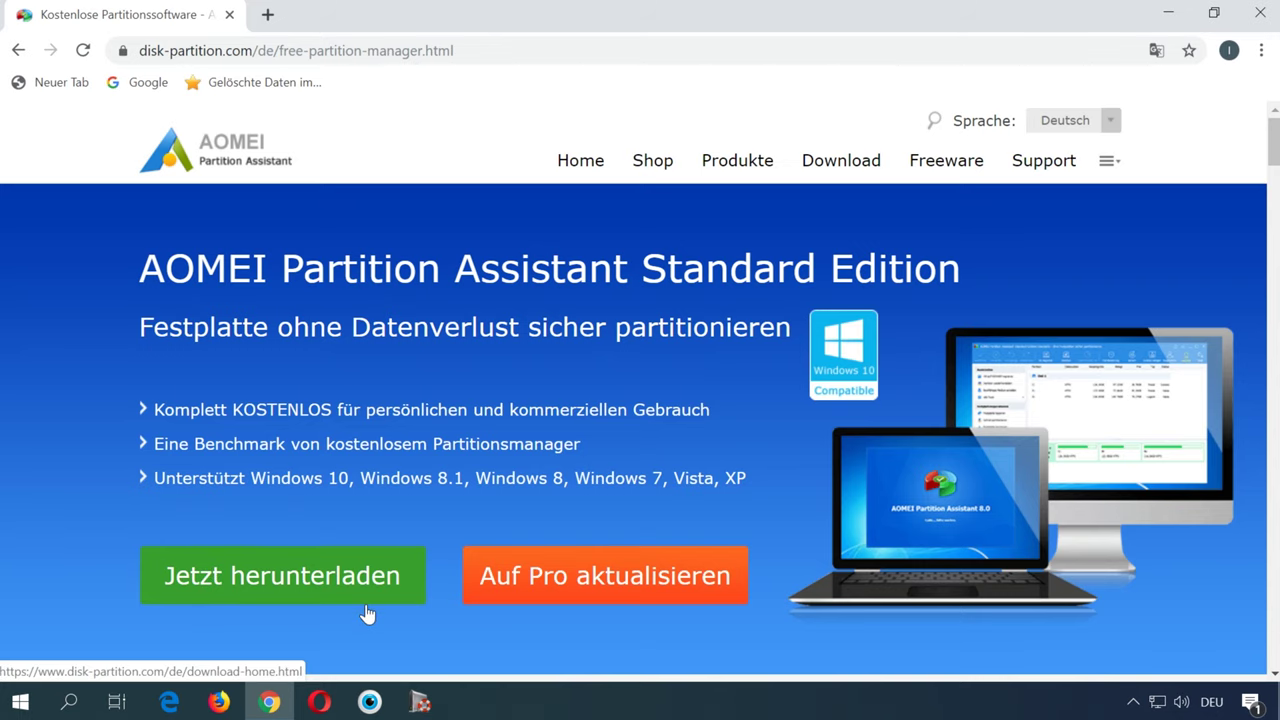
- Close the browser, switch to AOMEI Partition Assistant Standard Edition 8.4 and enlarge its partition overview to inspect C:
{"action": "left_click", "coordinate": [1275, 19]}
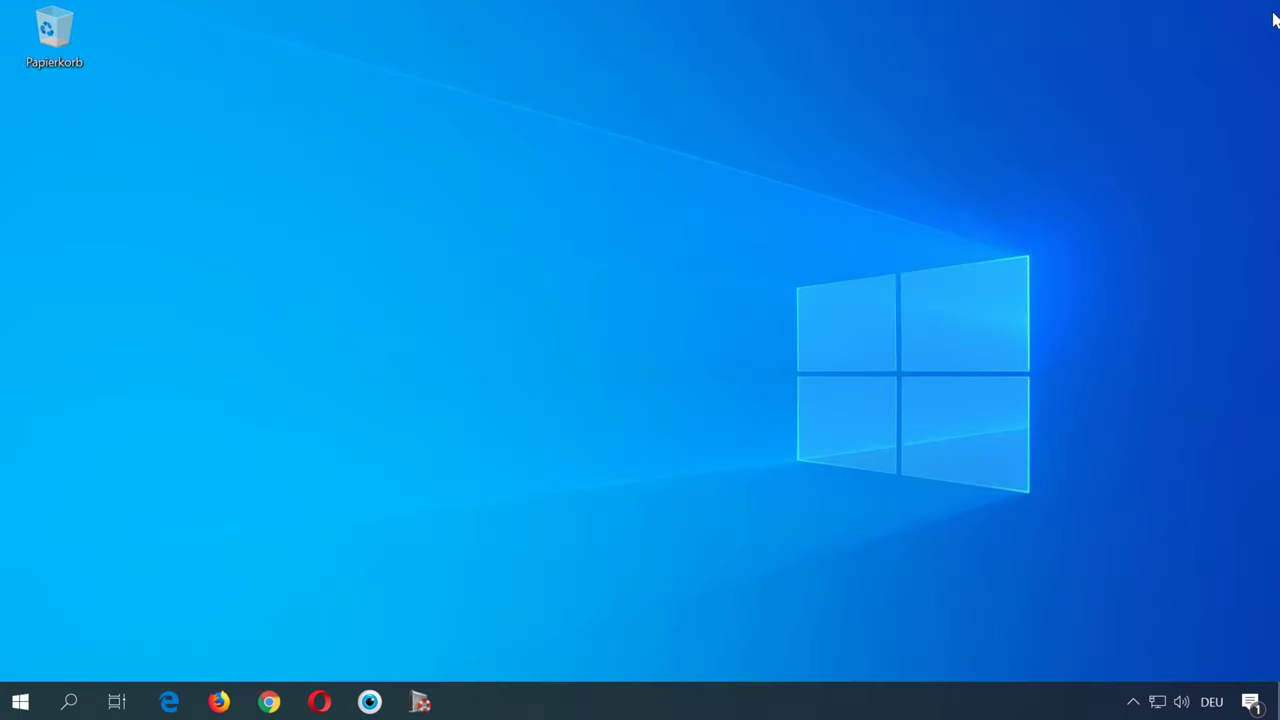
{"action": "left_click", "coordinate": [69, 703]}
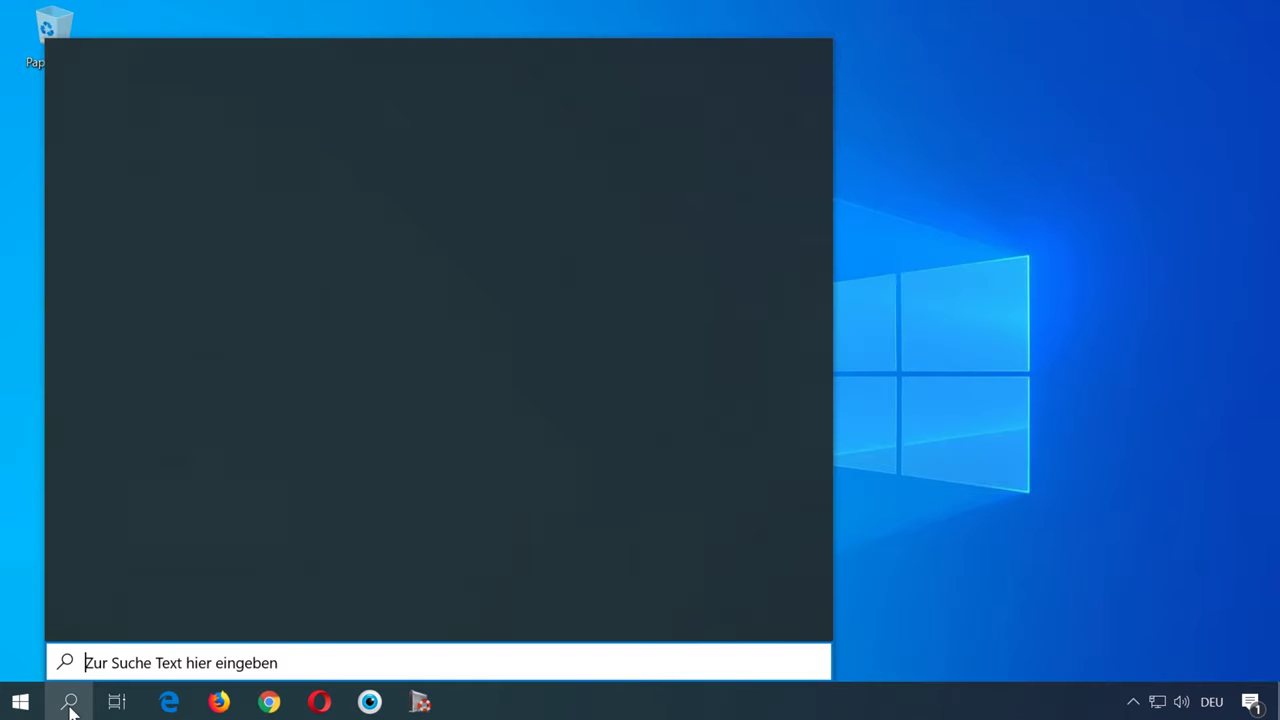
{"action": "type", "text": "aomei"}
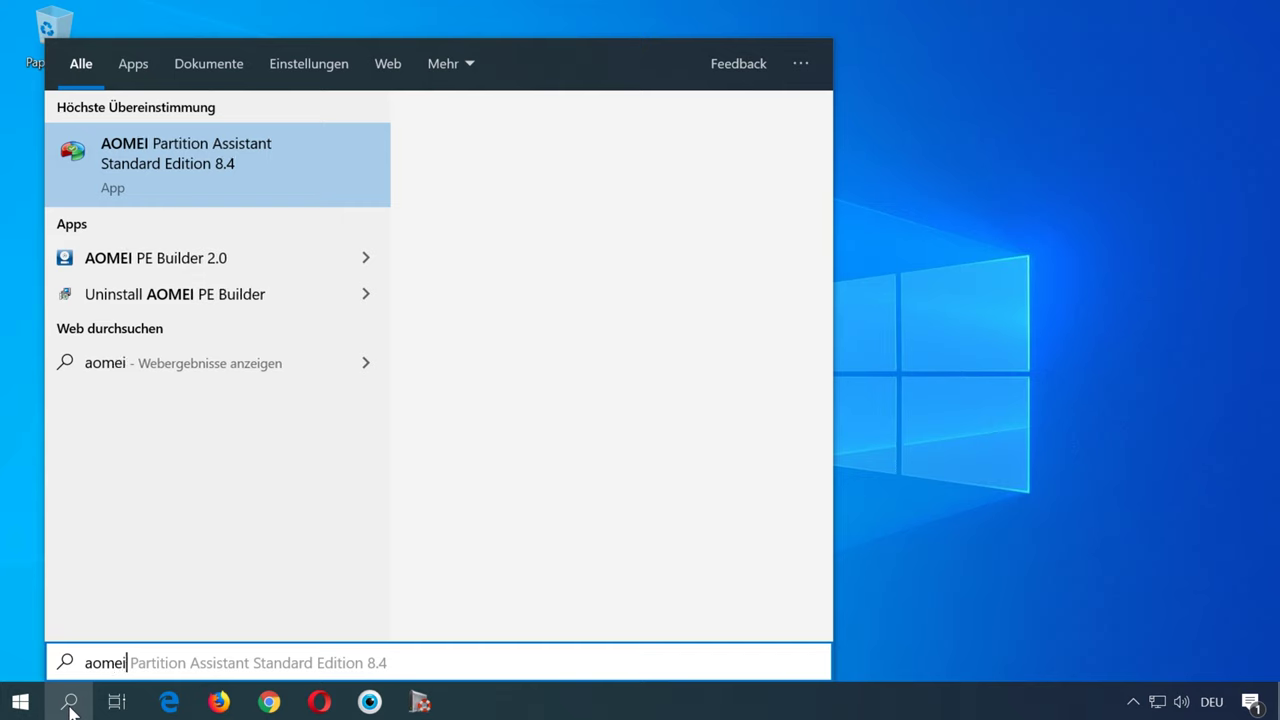
{"action": "left_click", "coordinate": [239, 154]}
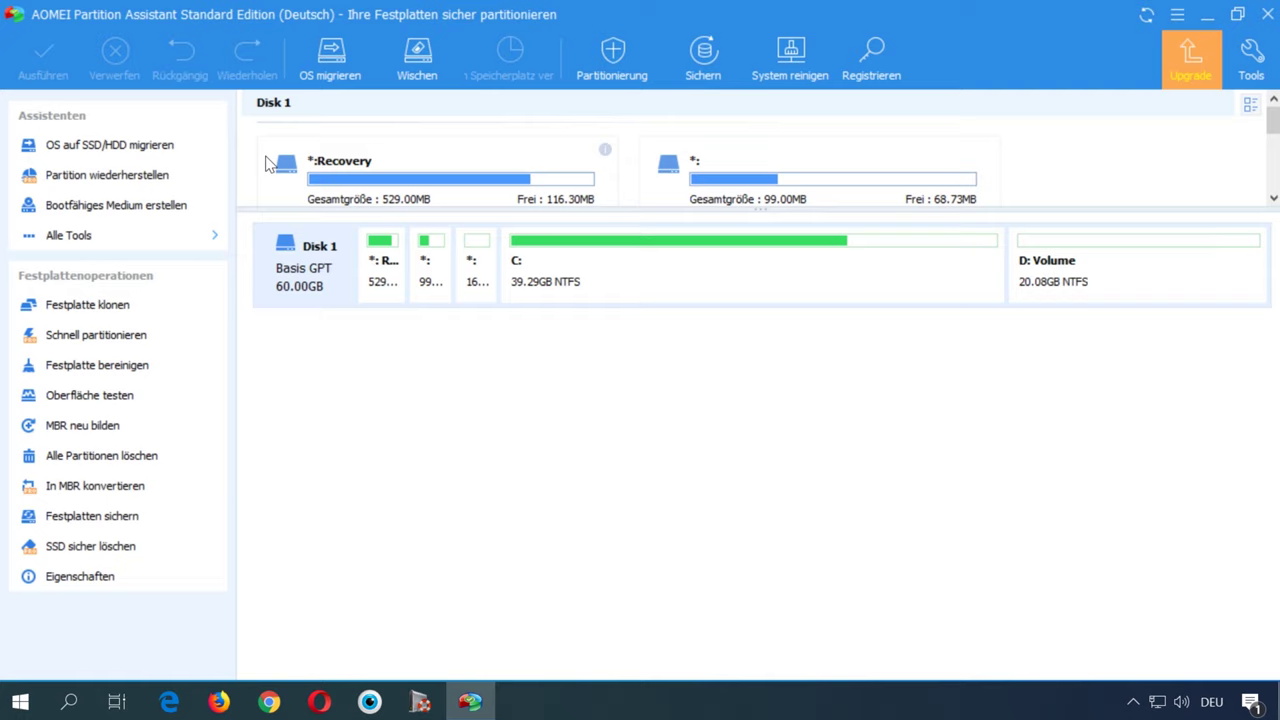
{"action": "left_click_drag", "start_coordinate": [306, 208], "coordinate": [314, 461]}
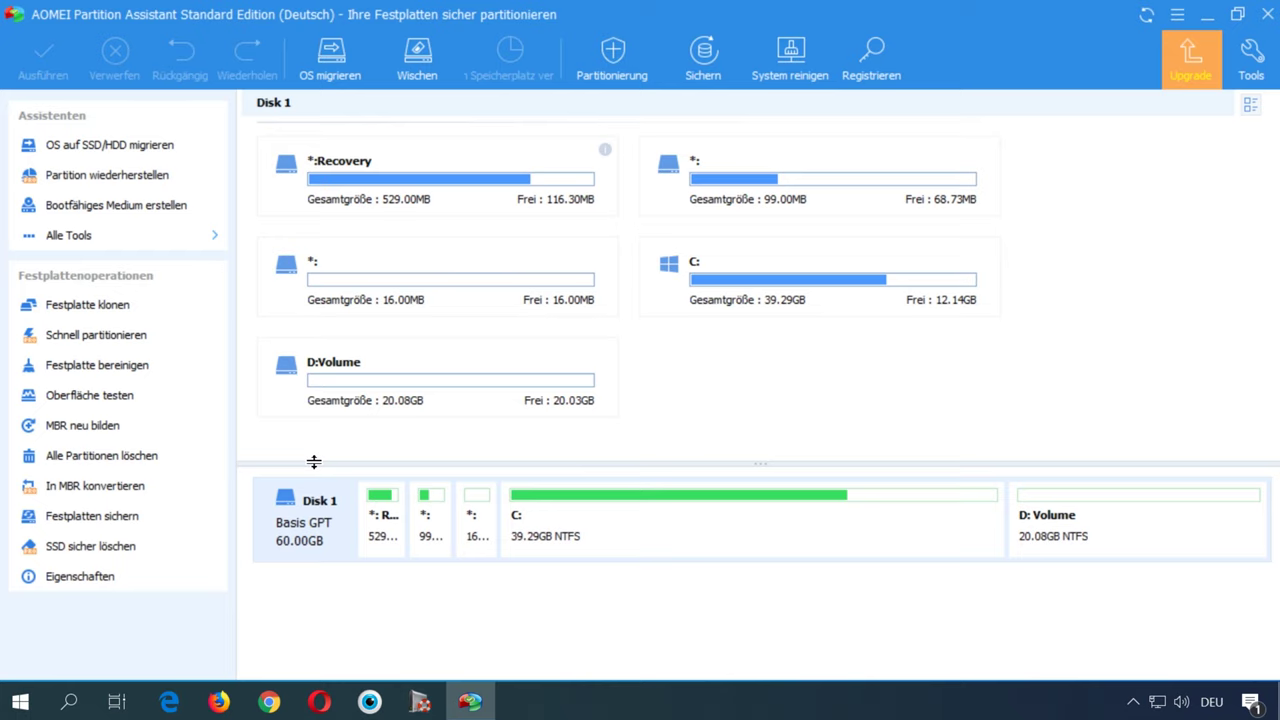
{"action": "left_click", "coordinate": [660, 525]}
- Resize the D: partition to 15.00 GB from its front edge, leaving the freed space directly after C:
{"action": "left_click", "coordinate": [1076, 537]}
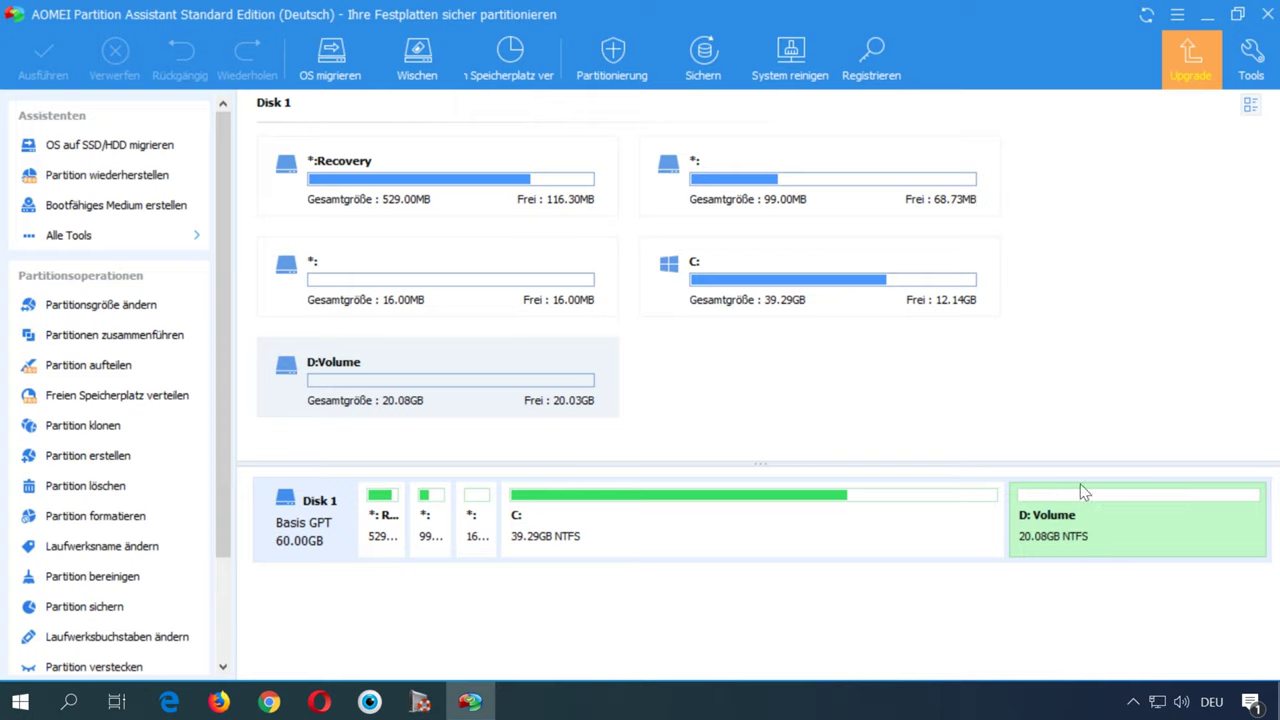
{"action": "right_click", "coordinate": [1104, 520]}
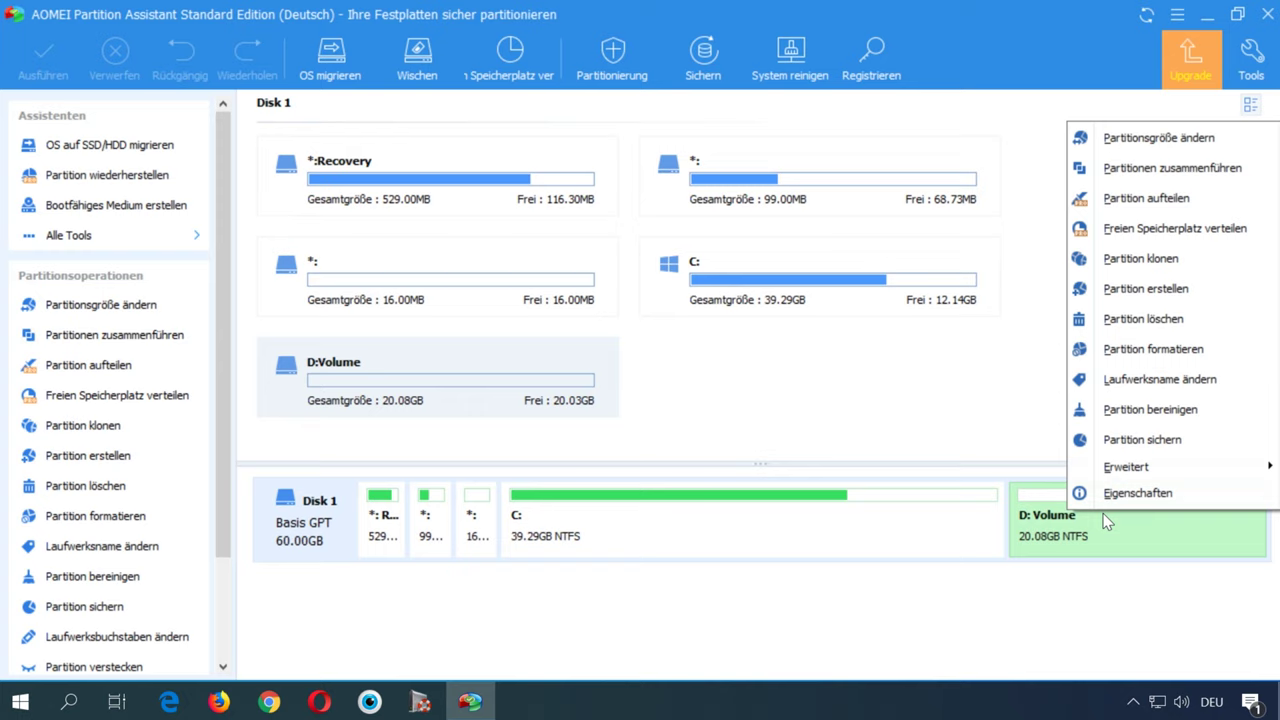
{"action": "left_click", "coordinate": [1185, 140]}
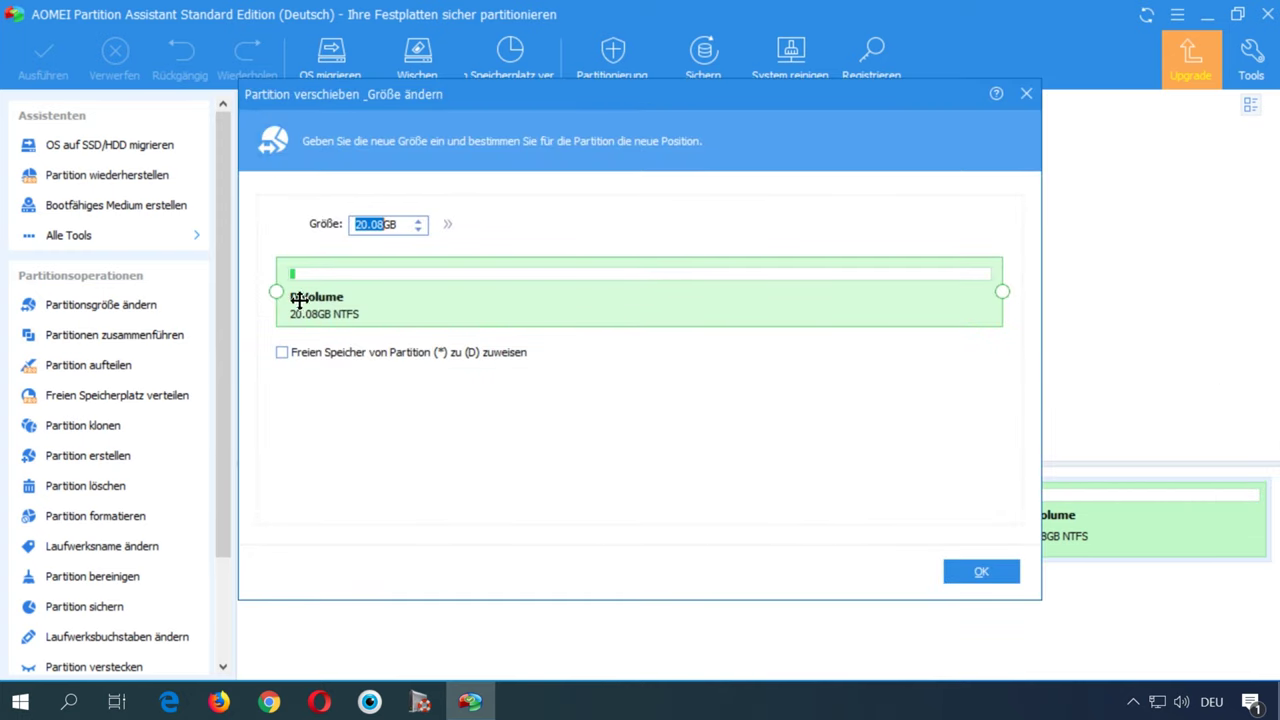
{"action": "left_click_drag", "start_coordinate": [277, 291], "coordinate": [452, 290]}
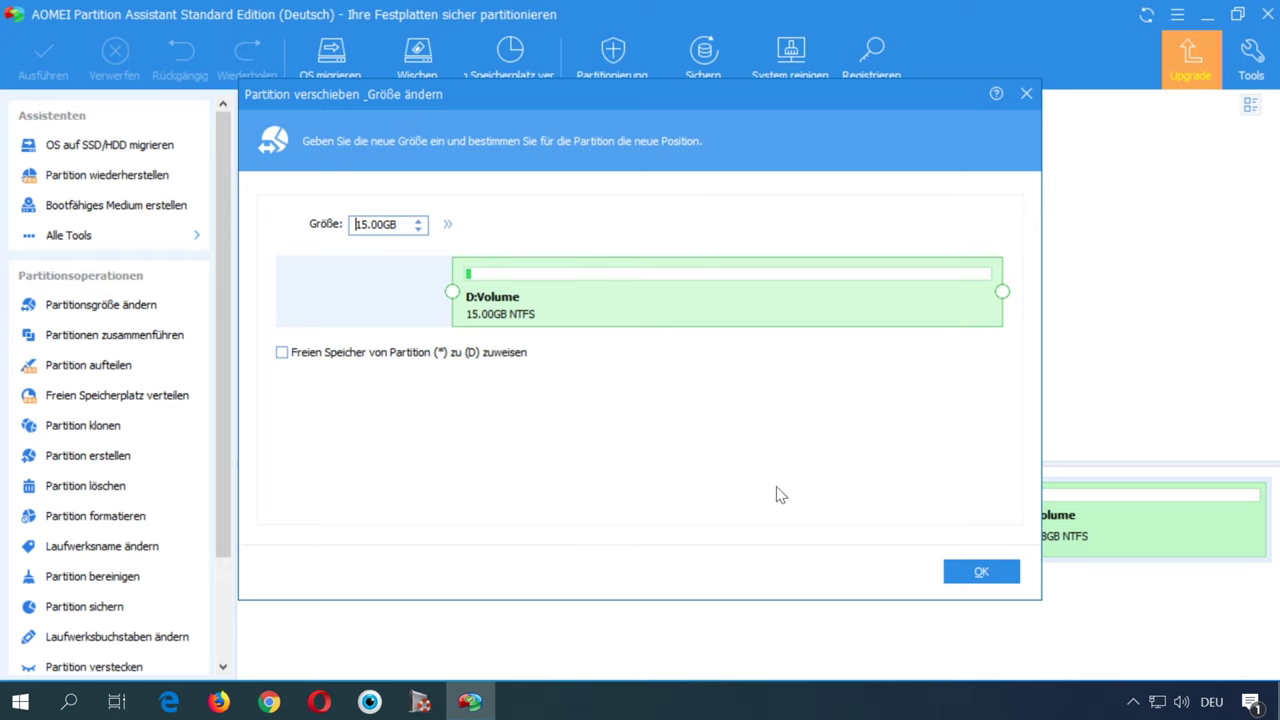
{"action": "left_click", "coordinate": [976, 578]}
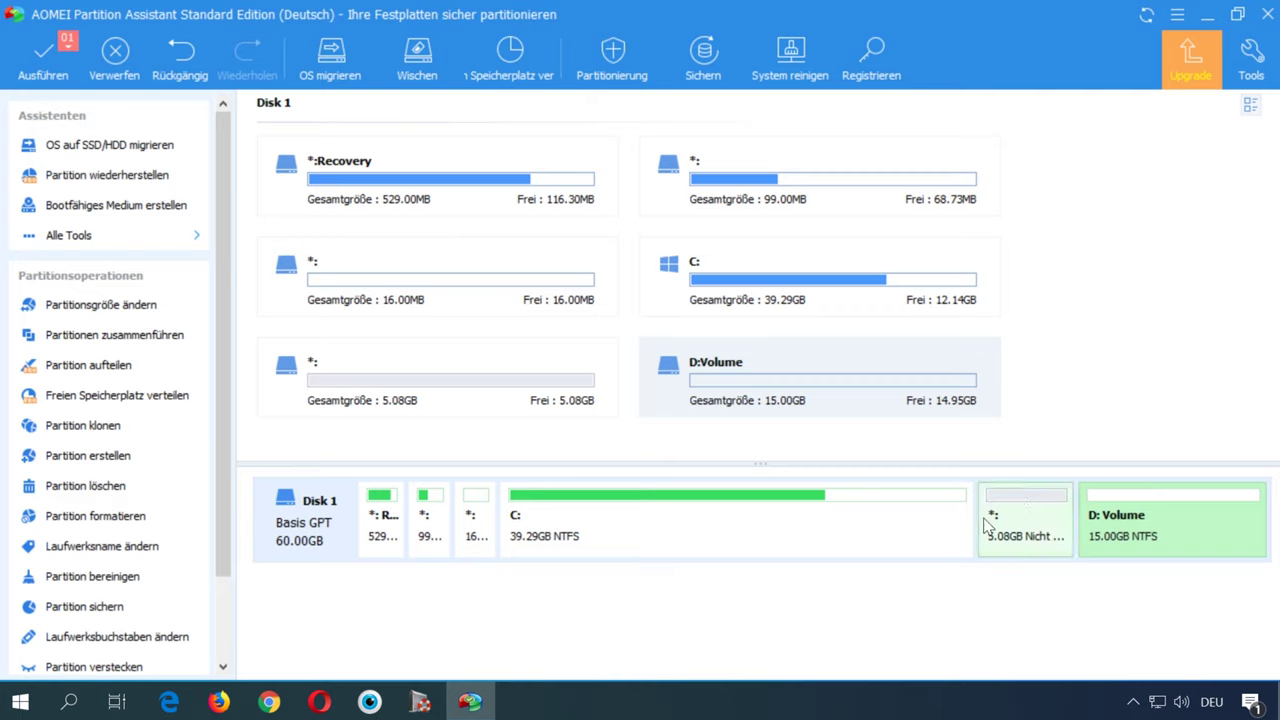
- Extend the C: partition to 44.37 GB so that it takes up all the unallocated space directly behind it
{"action": "left_click", "coordinate": [765, 526]}
{"action": "right_click", "coordinate": [773, 519]}
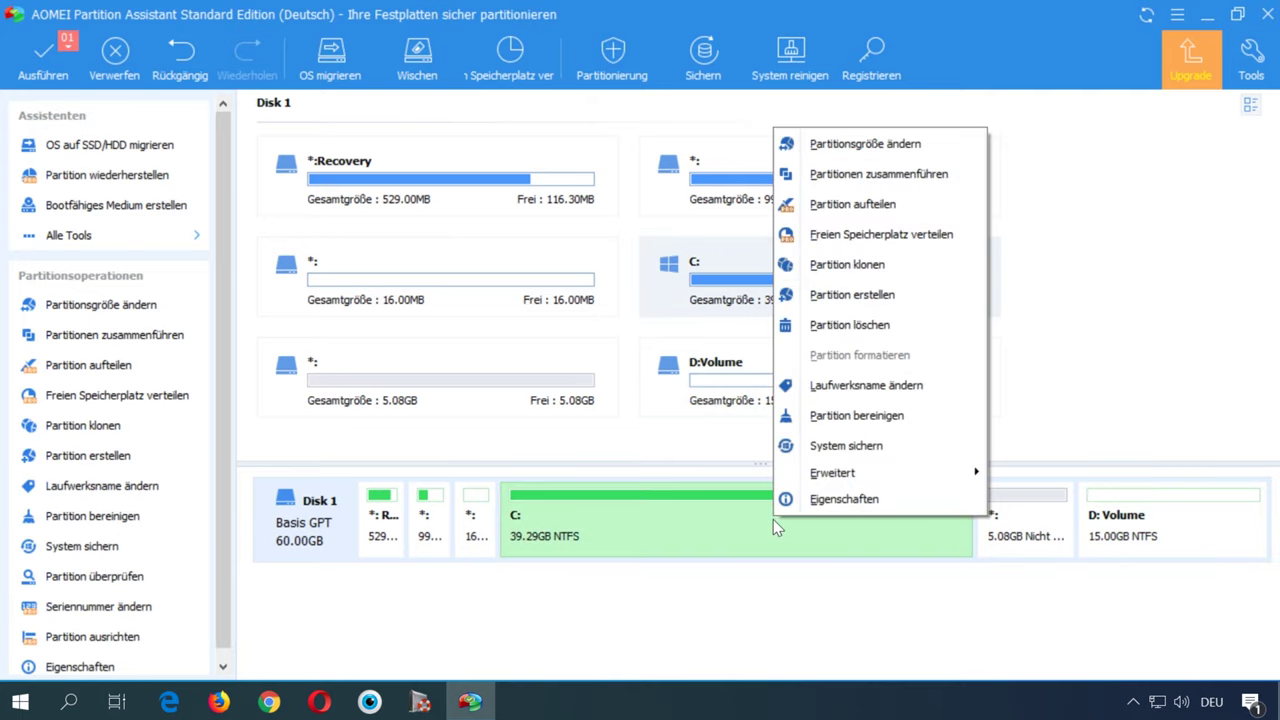
{"action": "left_click", "coordinate": [918, 150]}
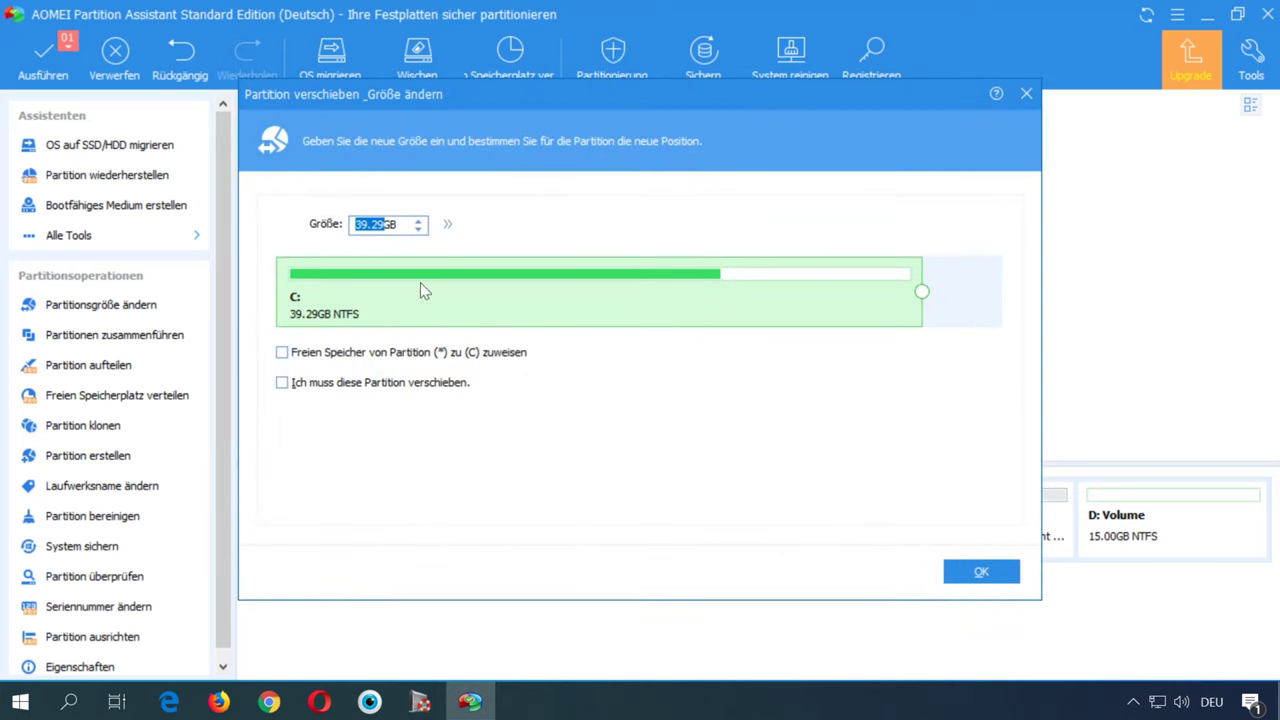
{"action": "left_click_drag", "start_coordinate": [922, 291], "coordinate": [1002, 291]}
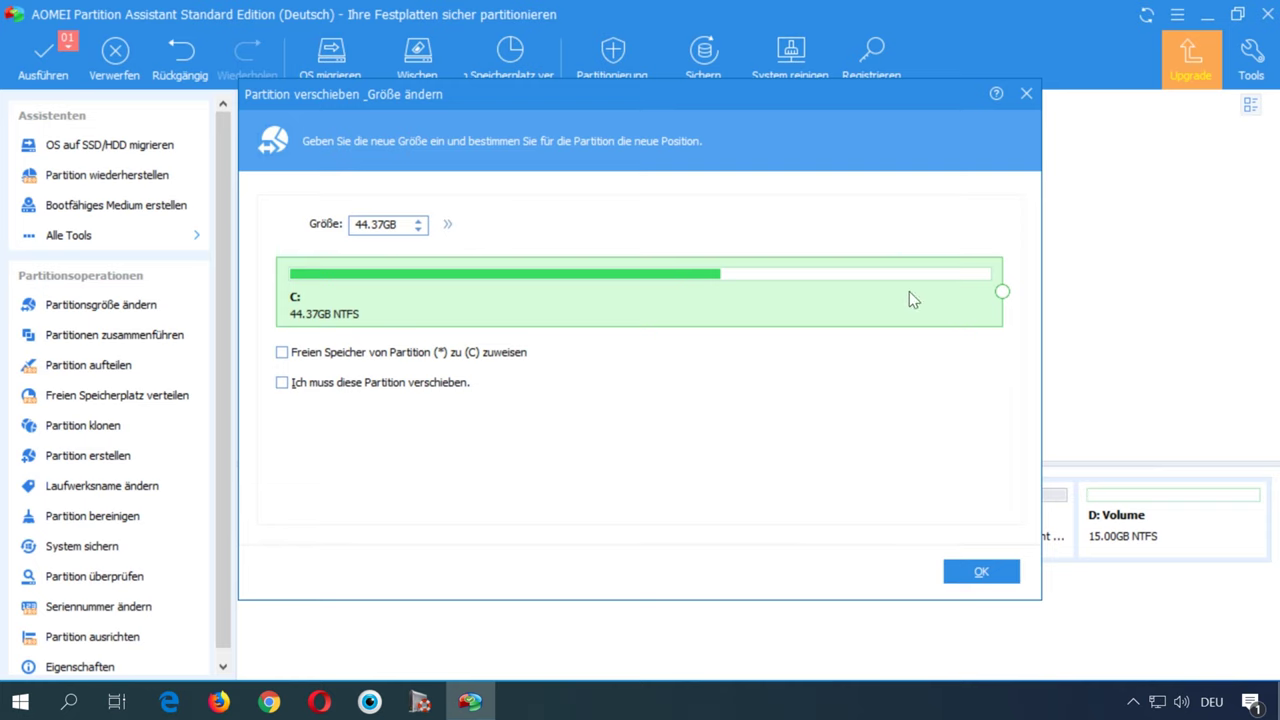
{"action": "left_click", "coordinate": [986, 571]}
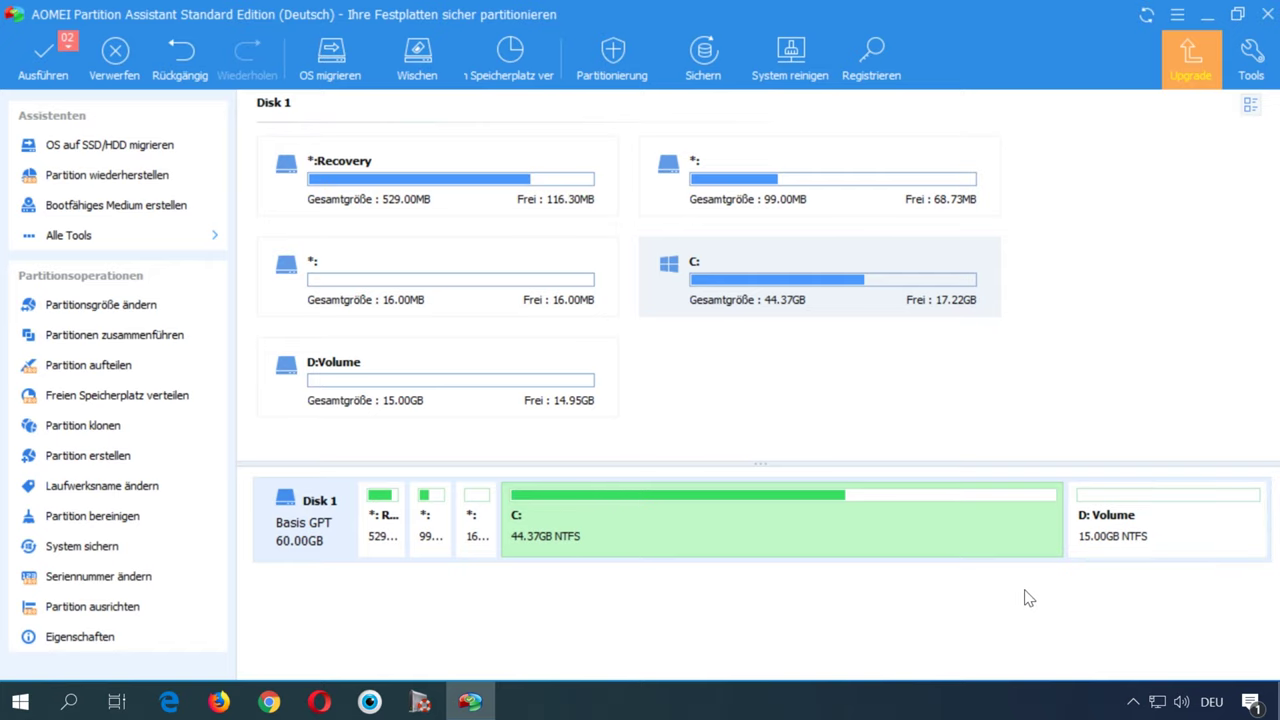
- Review and execute the pending partition operations with a restart in Windows PE mode, and restart the computer immediately once they finish
{"action": "left_click", "coordinate": [42, 60]}
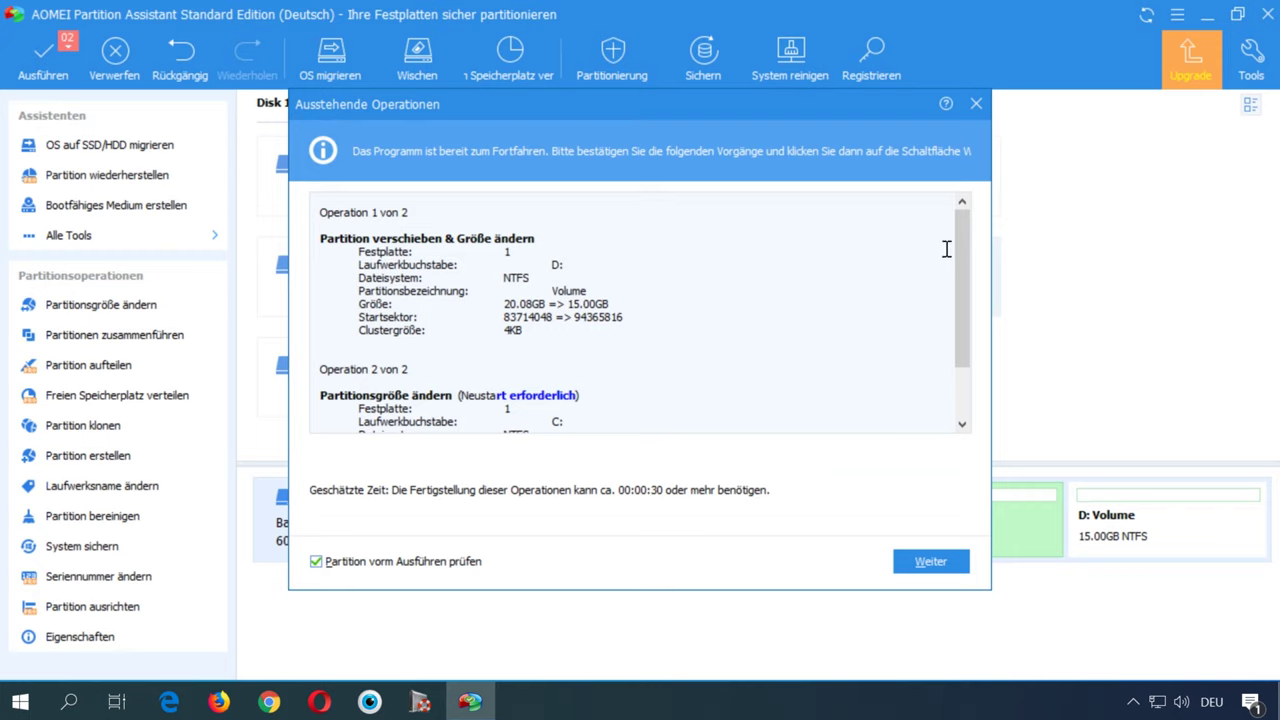
{"action": "scroll", "coordinate": [946, 248], "scroll_direction": "down", "scroll_amount": 3}
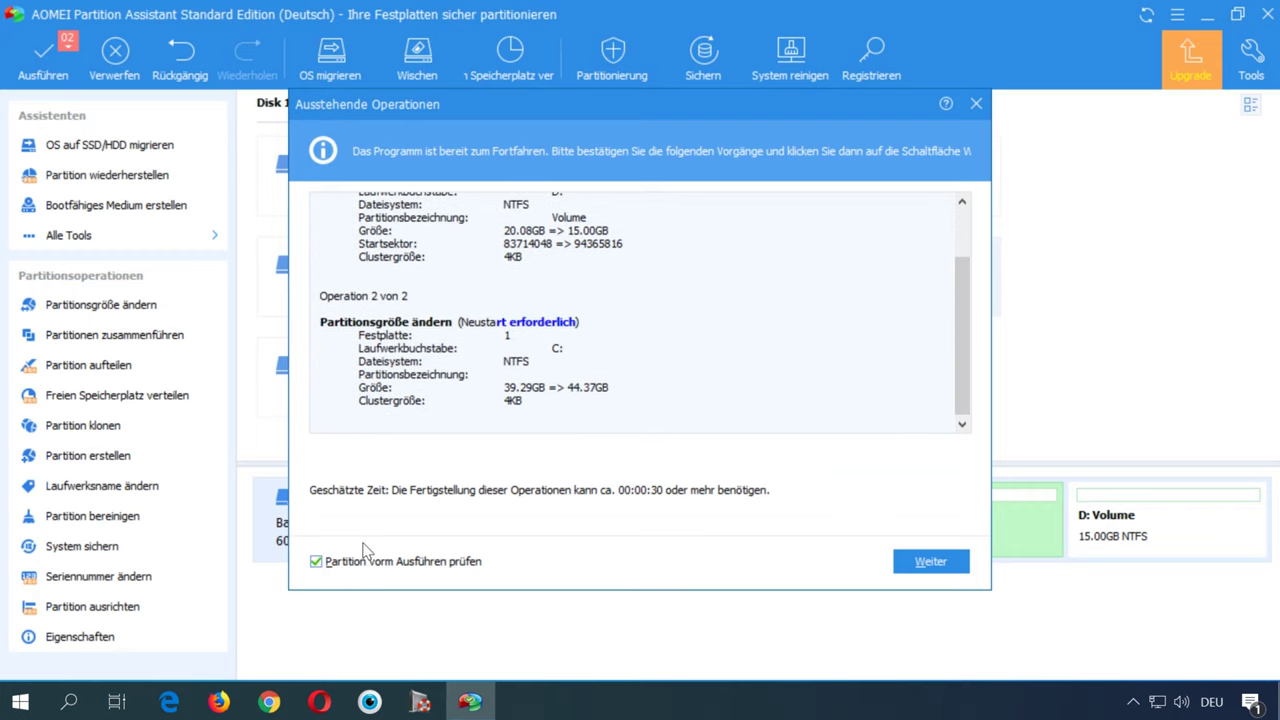
{"action": "left_click", "coordinate": [918, 562]}
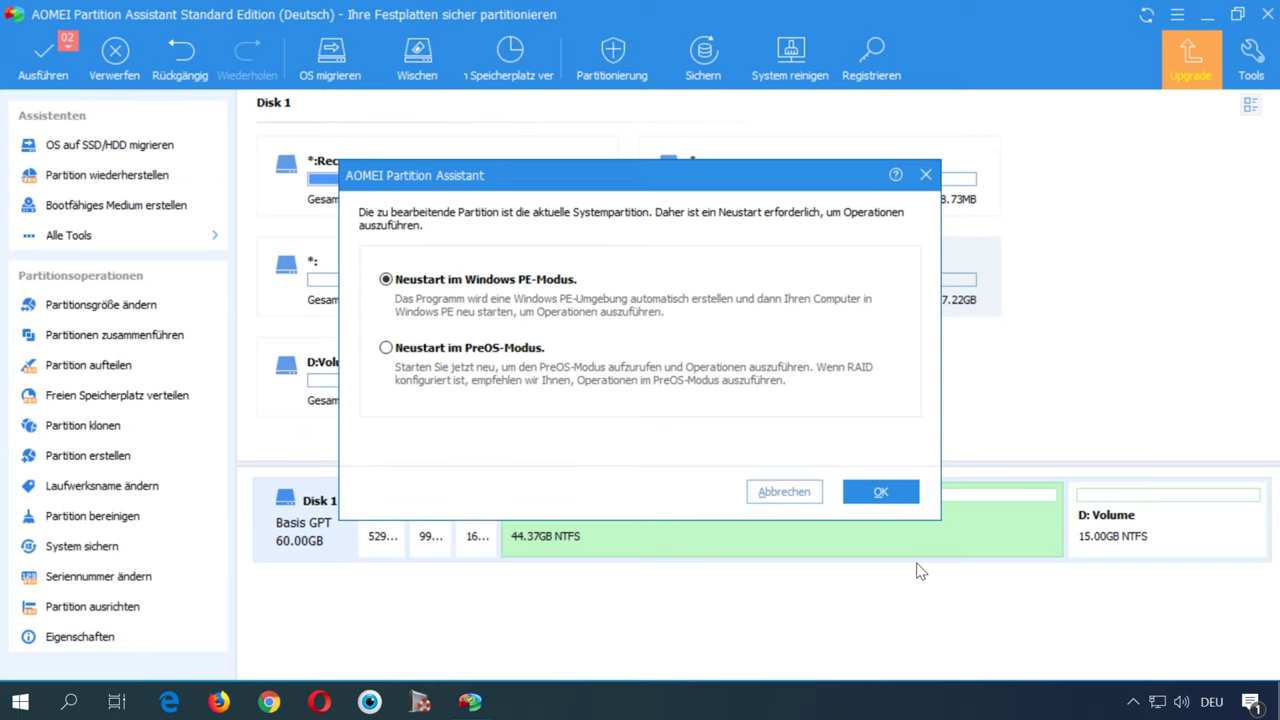
{"action": "left_click", "coordinate": [879, 495]}
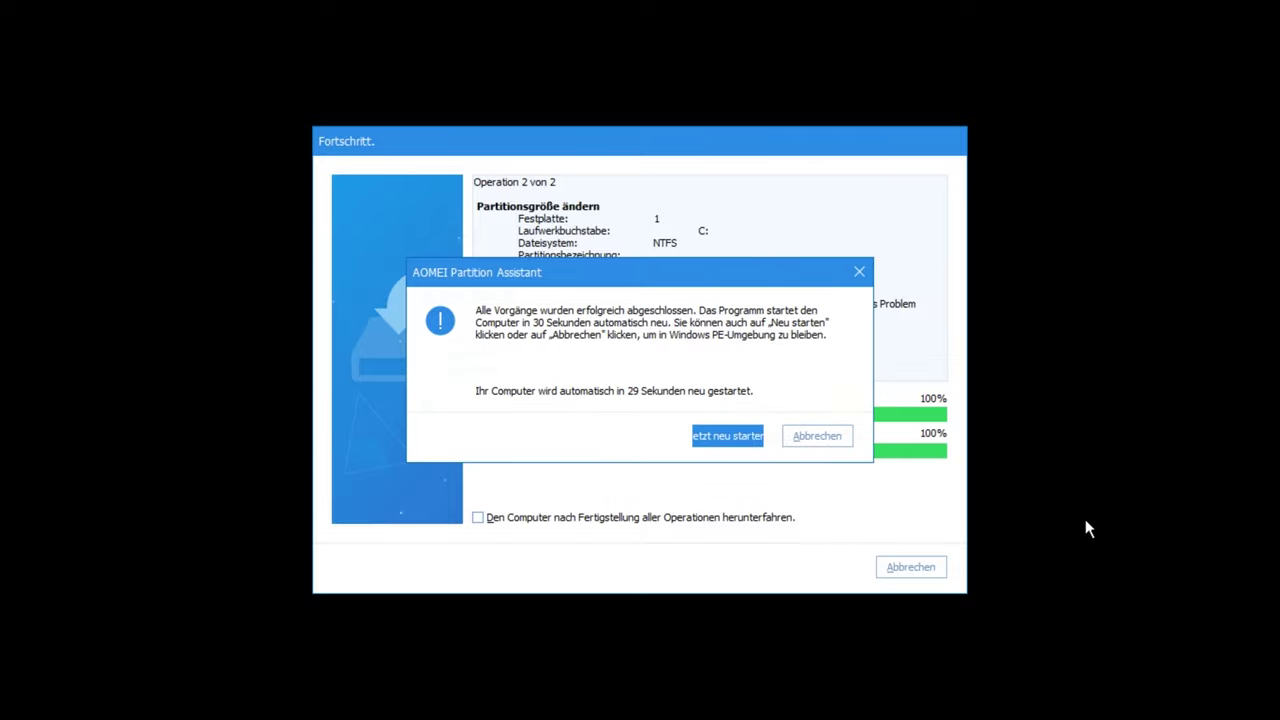
{"action": "left_click", "coordinate": [755, 436]}
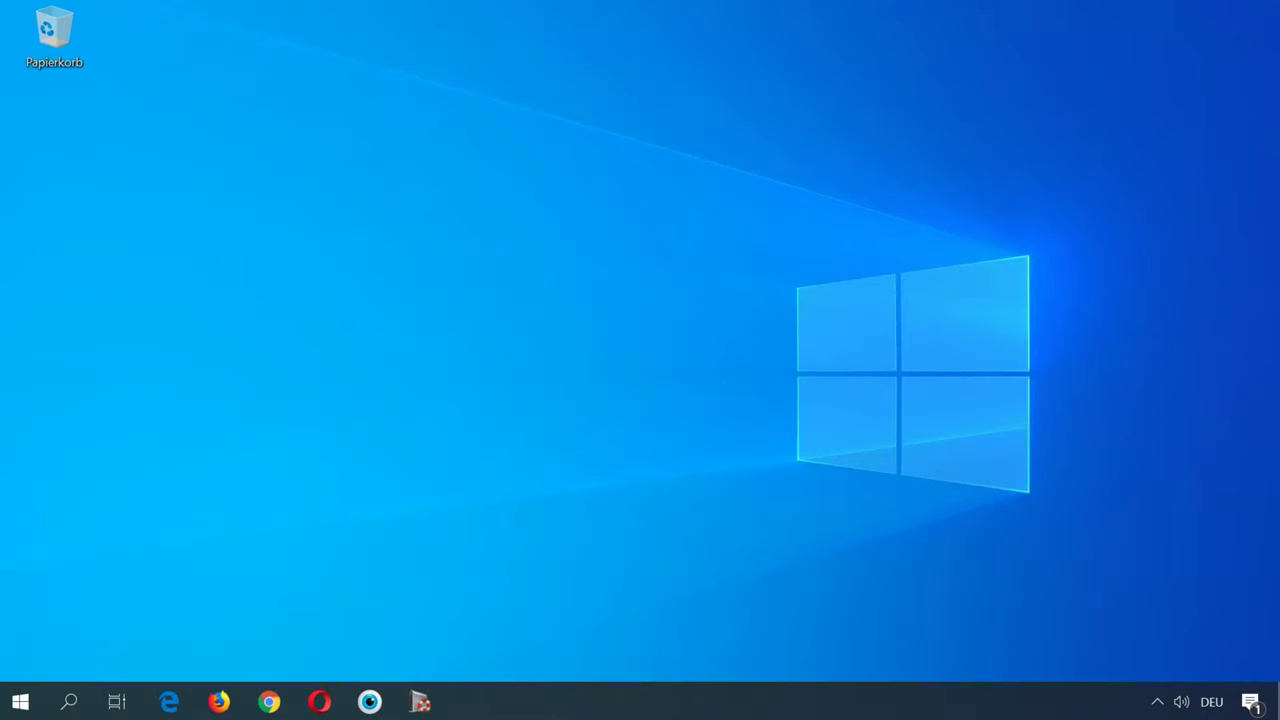
- Switch to File Explorer and check the sizes of drives C: and D: under Dieser PC
{"action": "key", "text": "super+e"}
{"action": "left_click", "coordinate": [223, 195]}
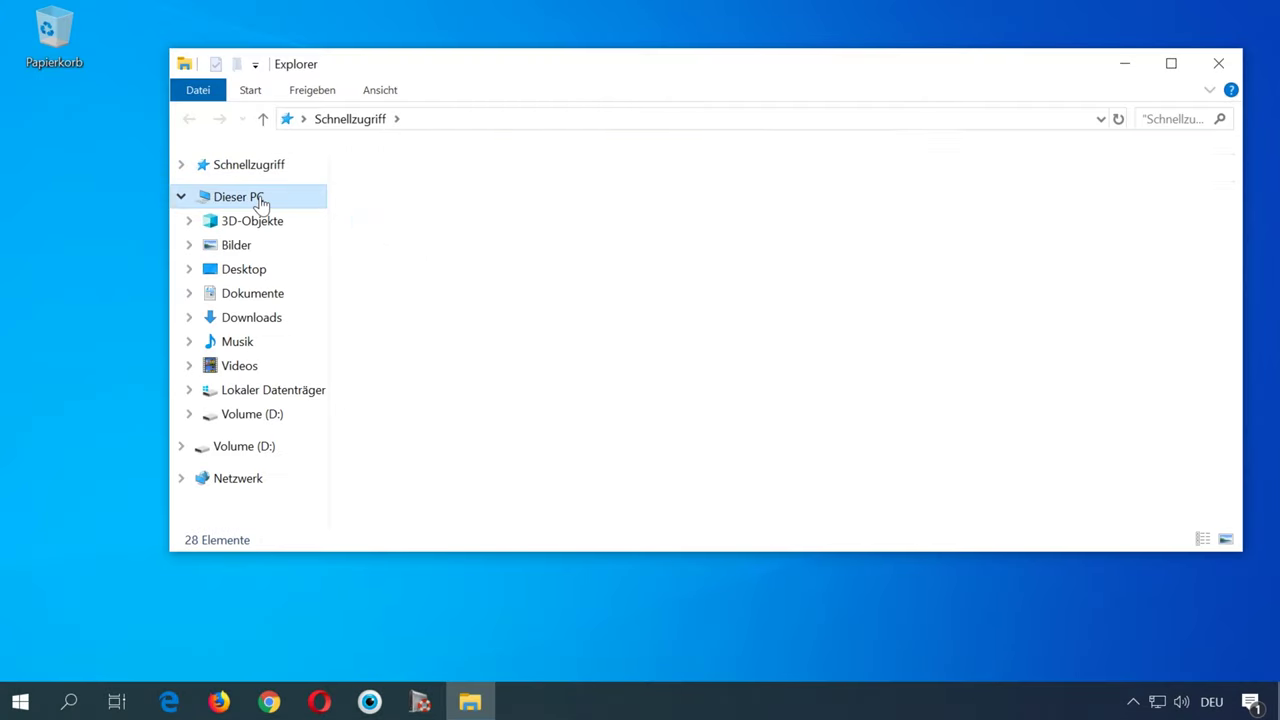
{"action": "left_click", "coordinate": [412, 241]}
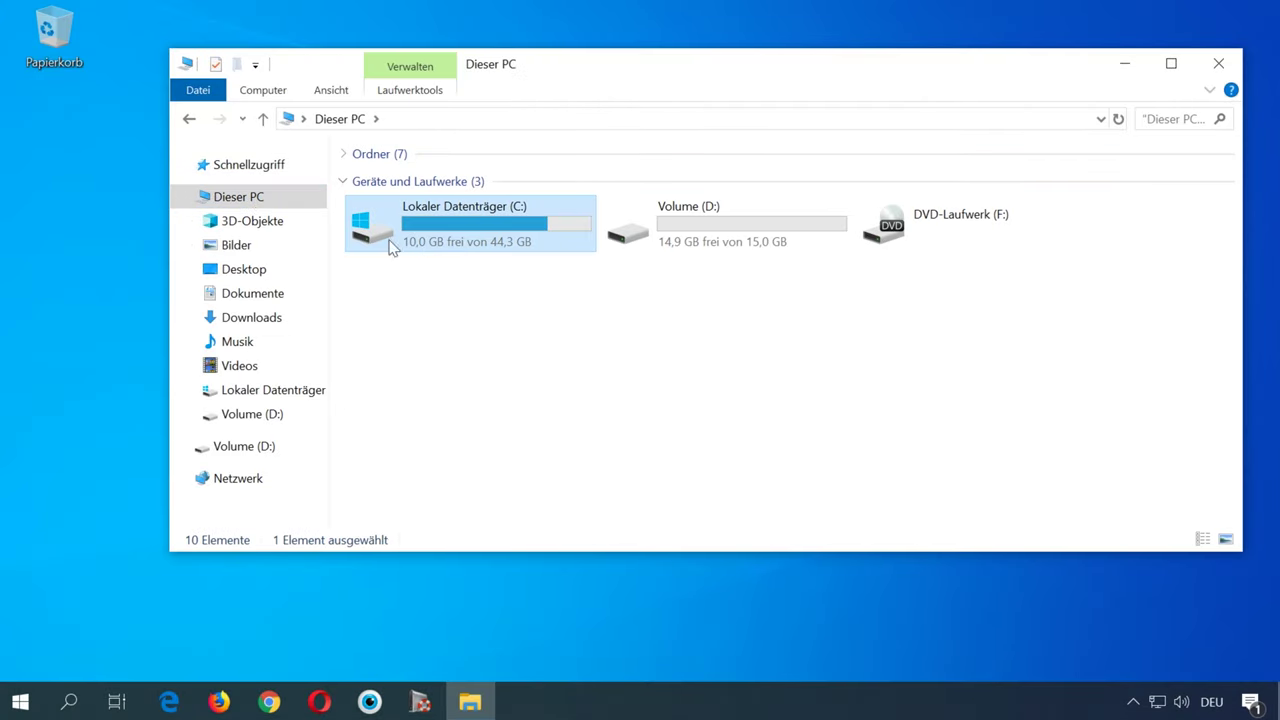
{"action": "left_click", "coordinate": [700, 248]}
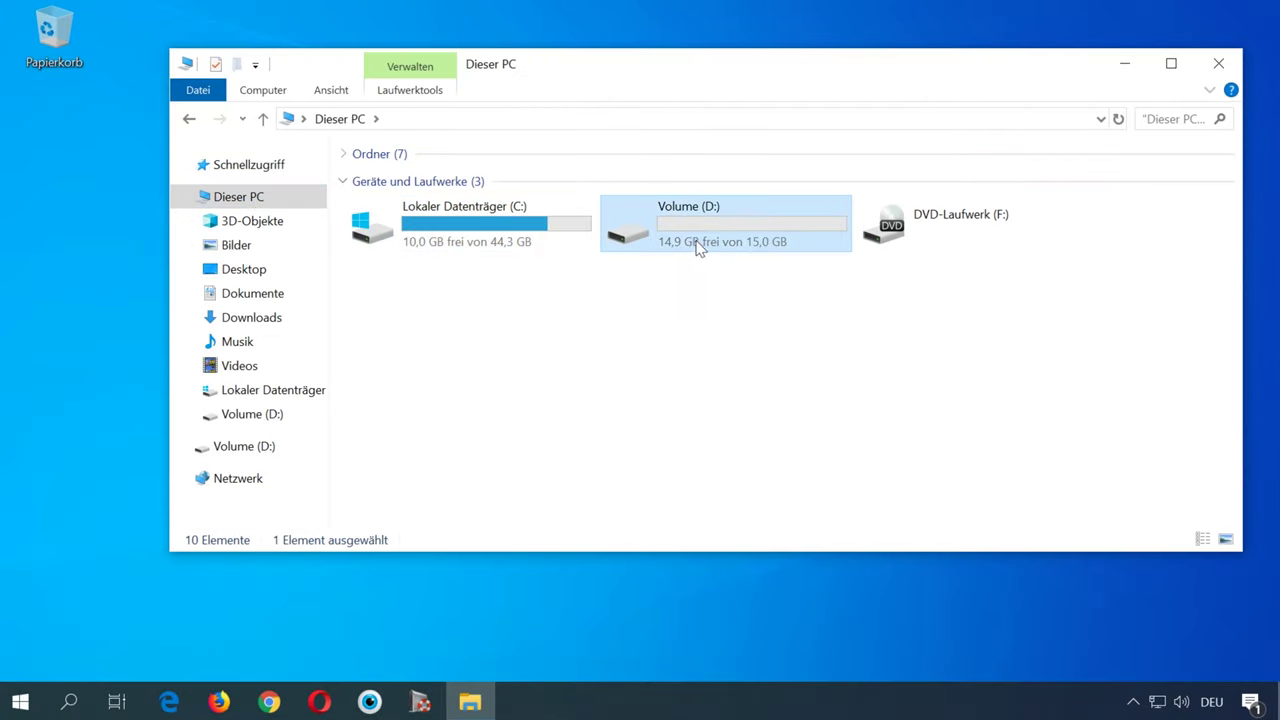
{"action": "left_click", "coordinate": [481, 273]}
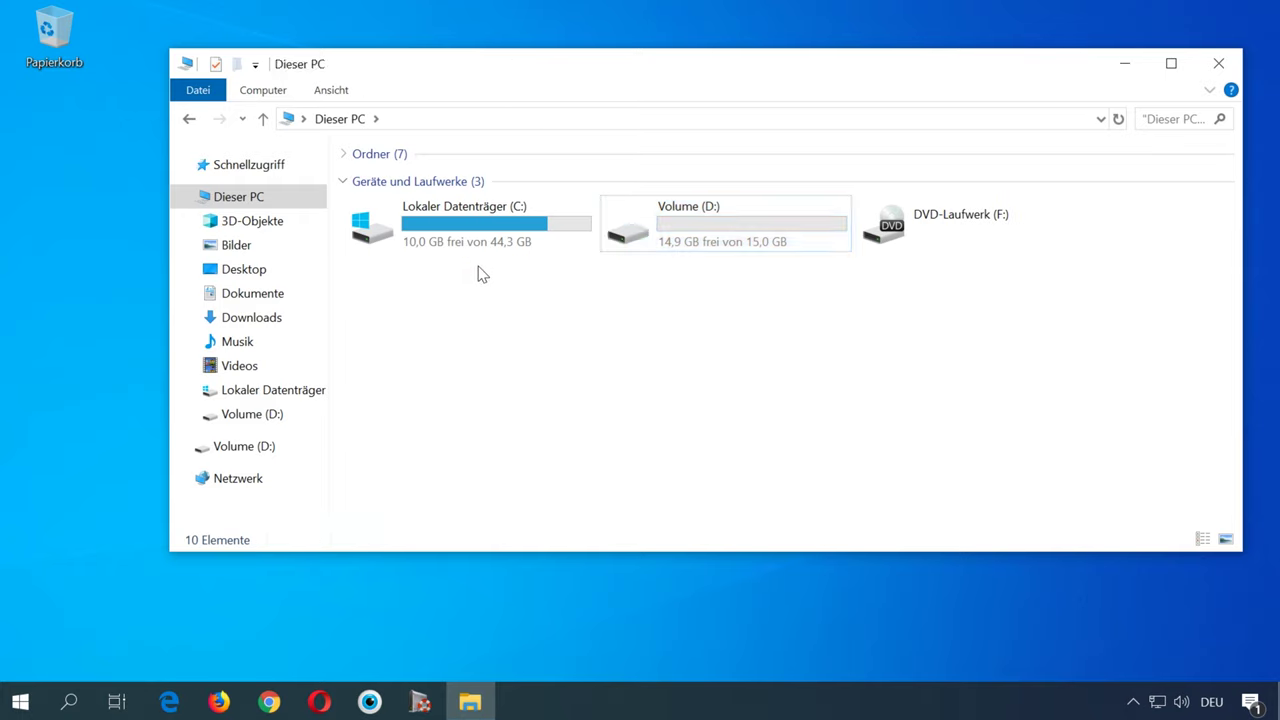